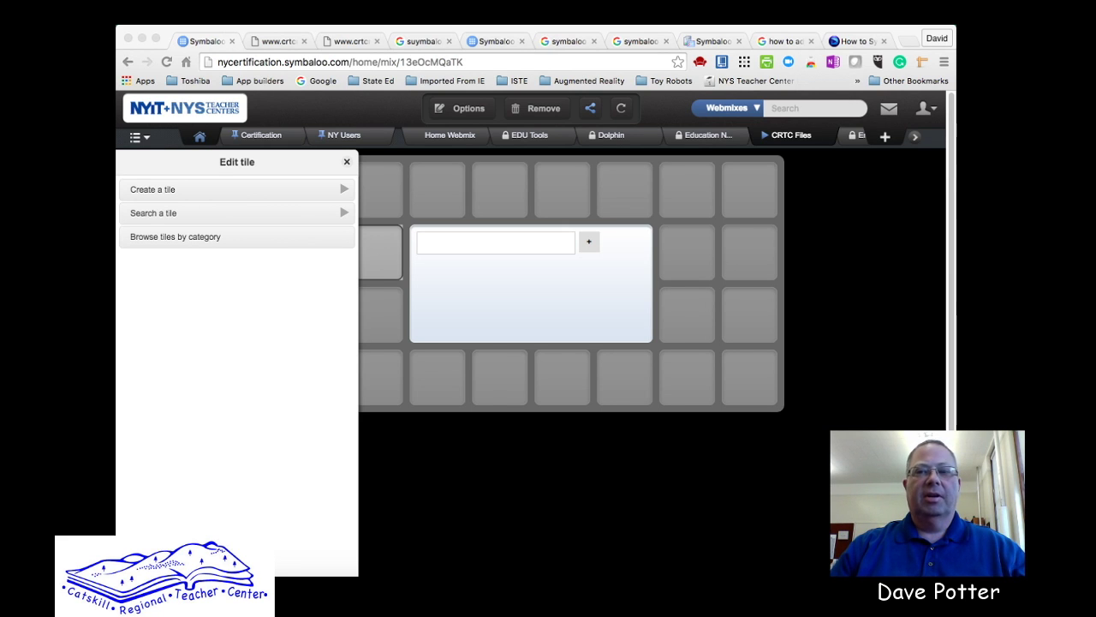
Step: Go back to the Certification home webmix from the CRTC Files webmix
left_click(197, 142)
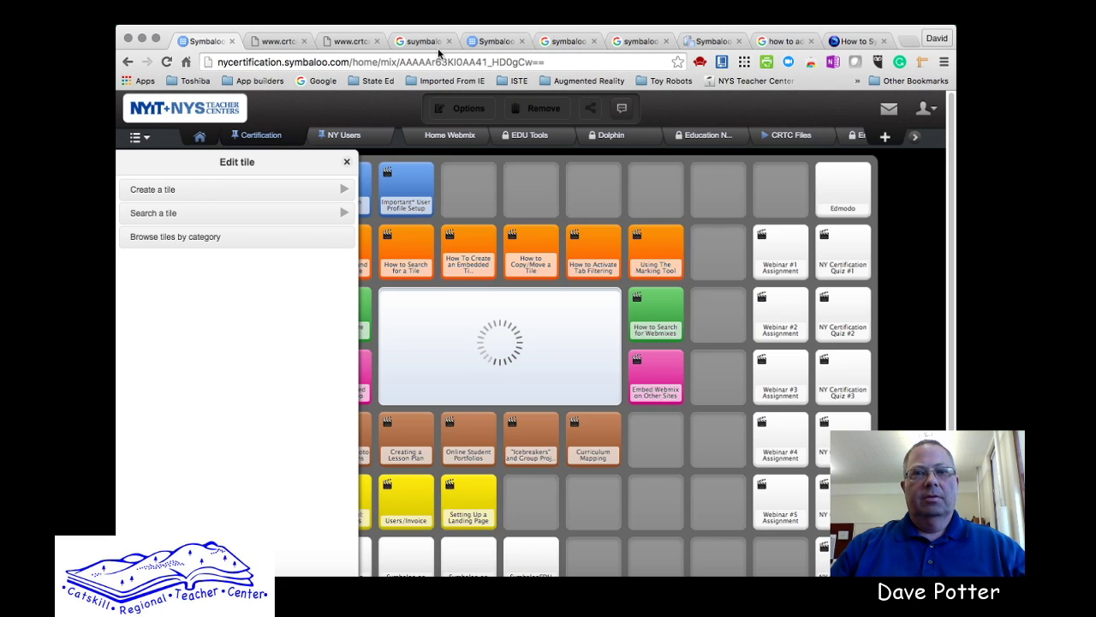
Step: Search Google for the corrected spelling 'symbaloo' and open the official Symbaloo website
left_click(422, 41)
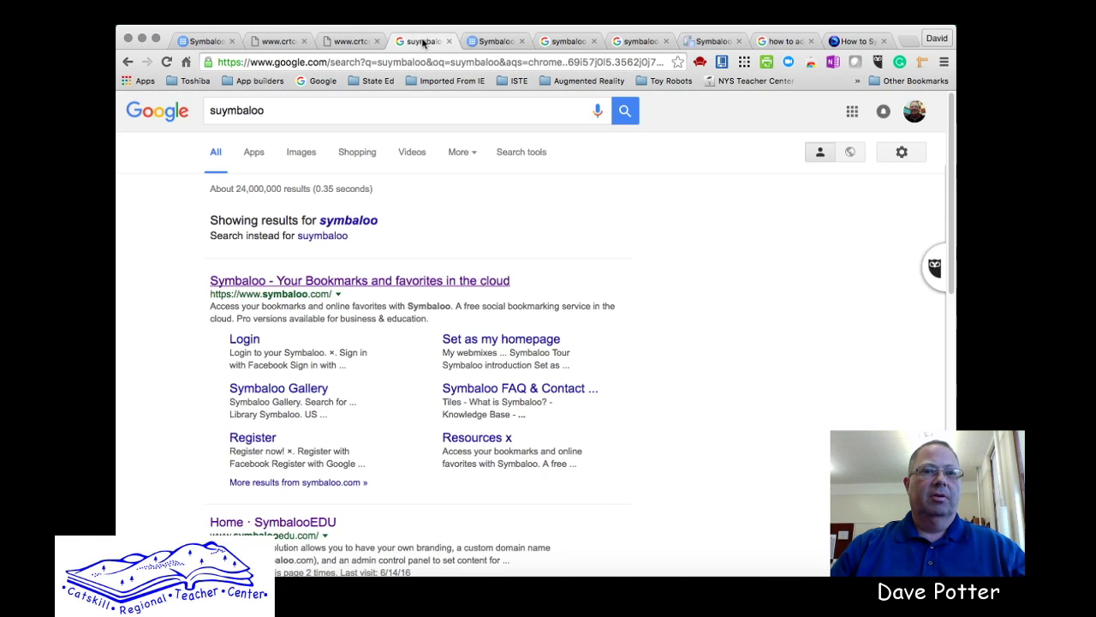
left_click(355, 224)
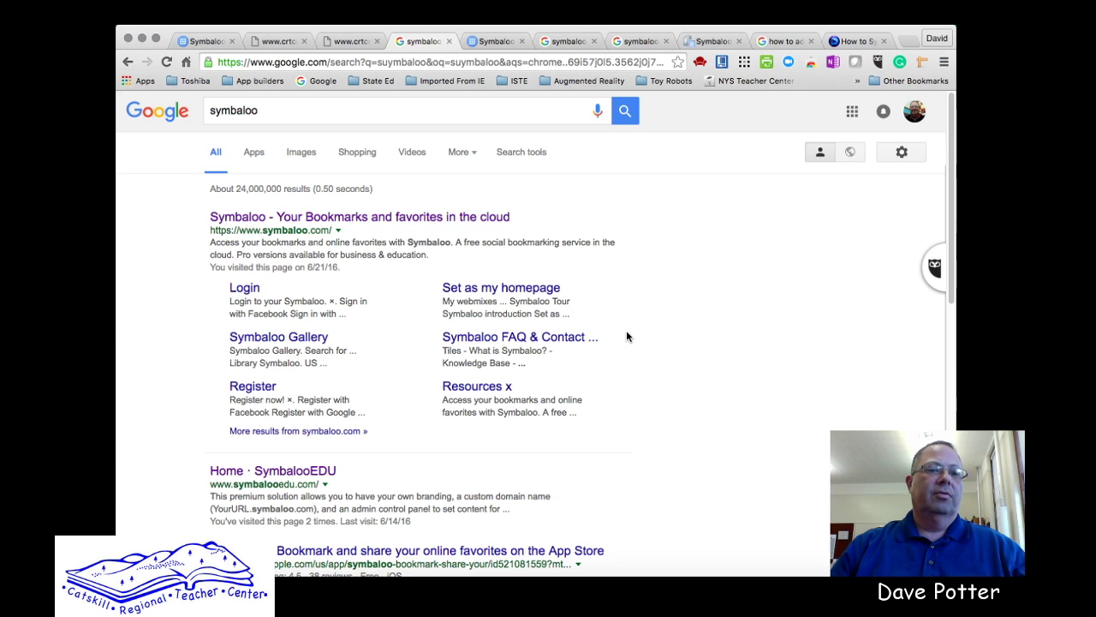
left_click(488, 220)
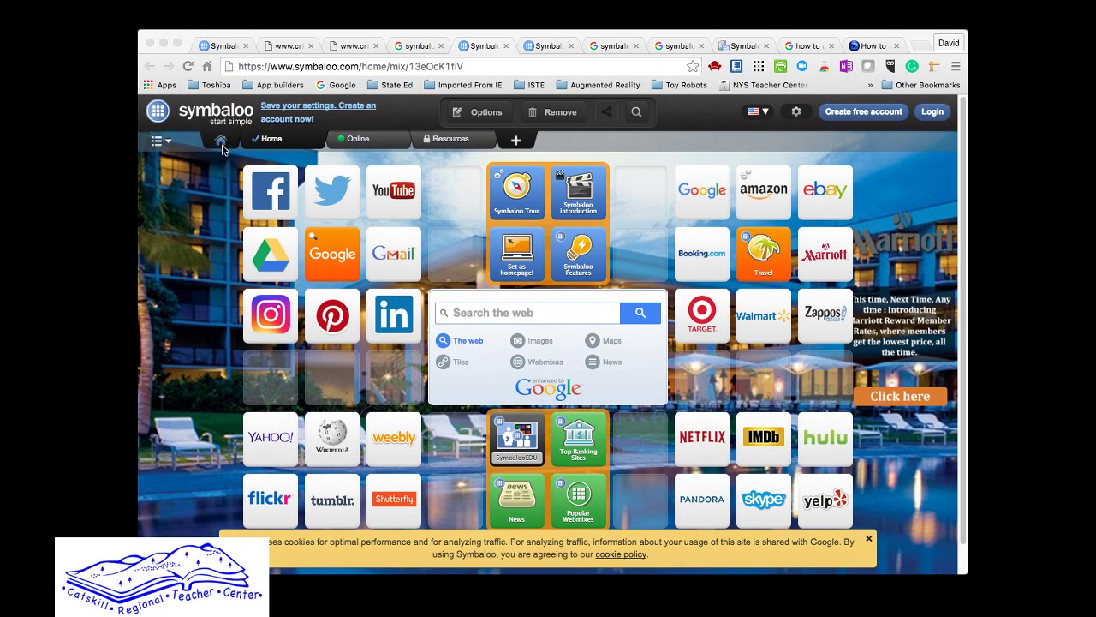
Step: Return to the NY Certification webmix in the first browser tab
left_click(225, 47)
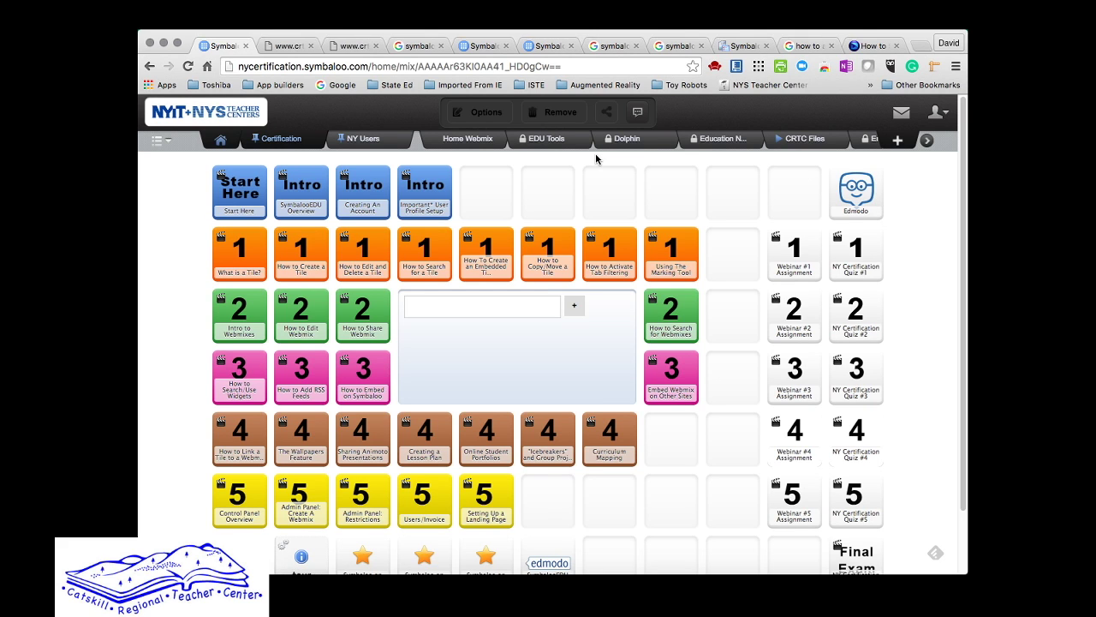
Step: Switch to the CRTC Files webmix and open its New group of tiles
left_click(805, 140)
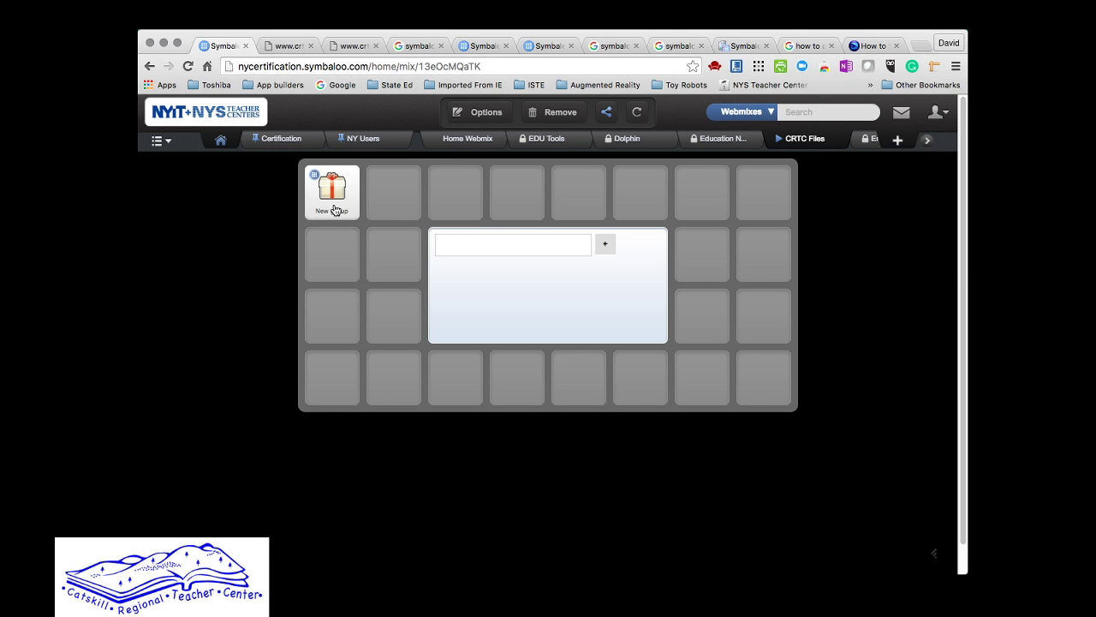
left_click(346, 192)
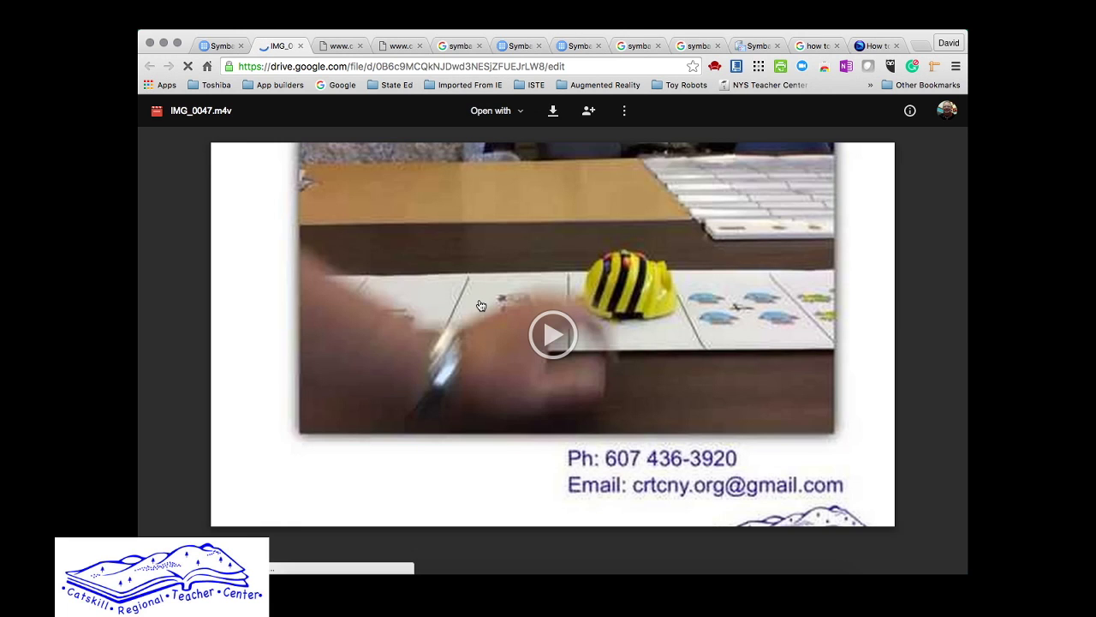
Step: Play the Bee-Bots video, then close its tab to return to CRTC Files
left_click(555, 335)
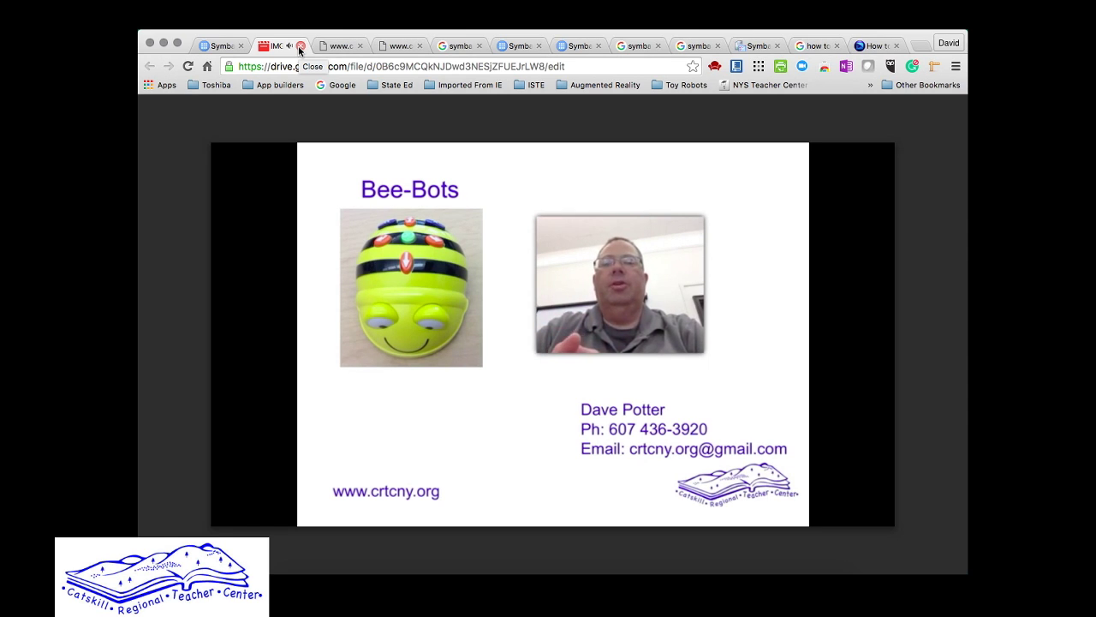
left_click(300, 45)
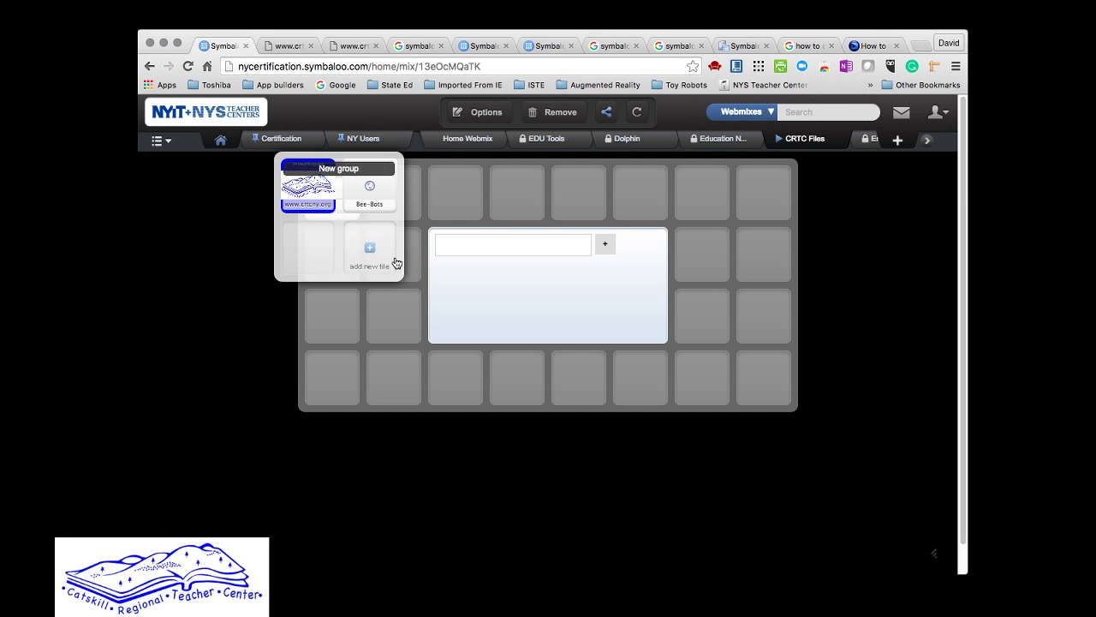
left_click_drag(396, 263, 518, 193)
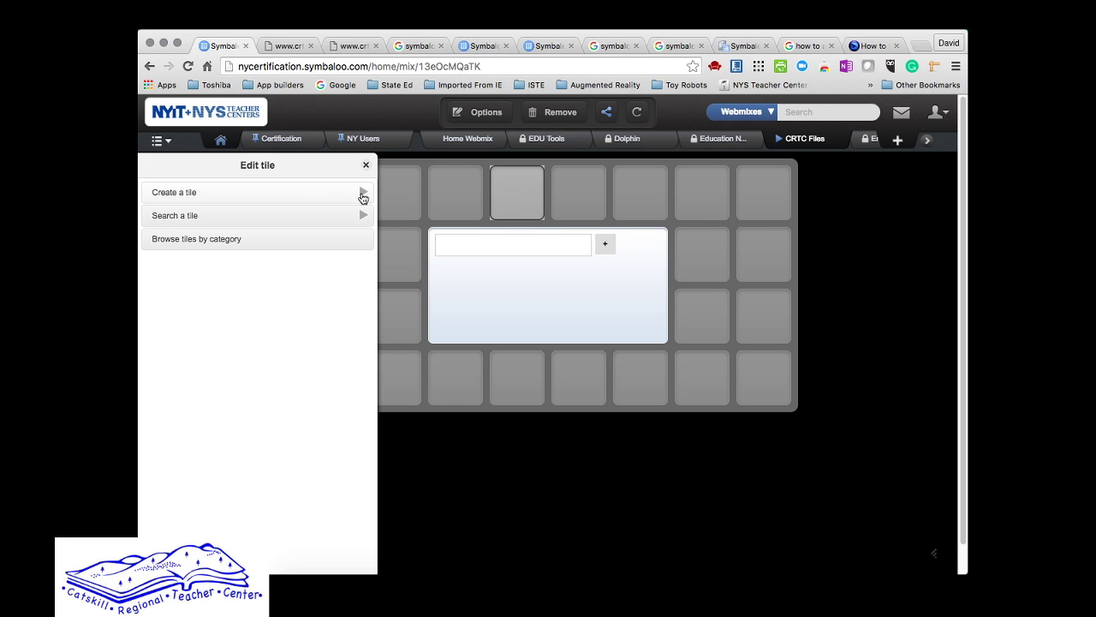
left_click(364, 196)
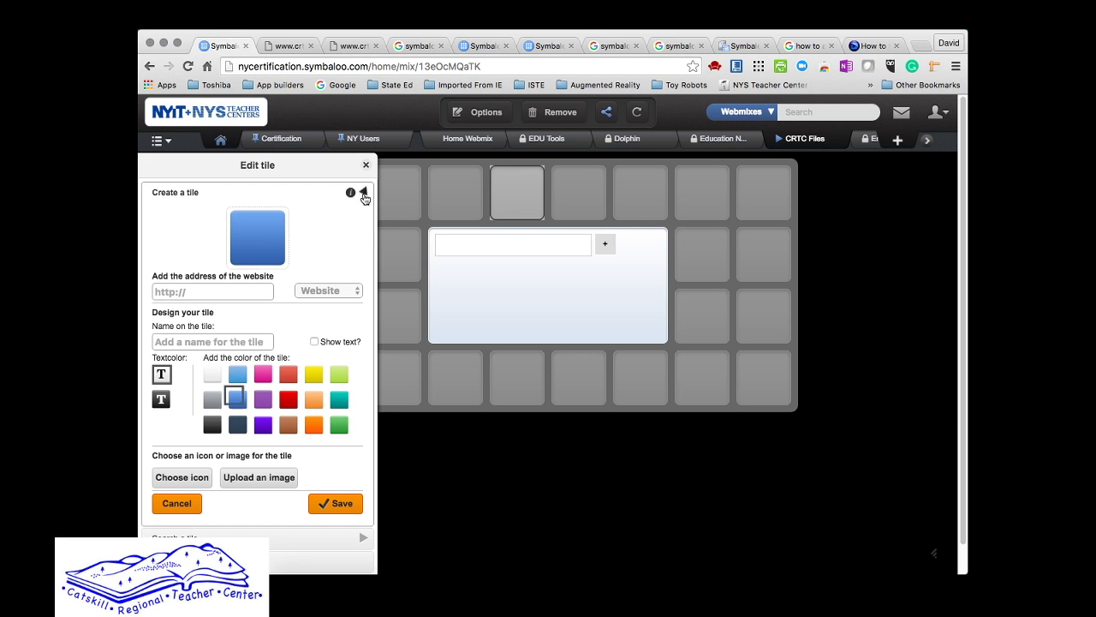
left_click(220, 292)
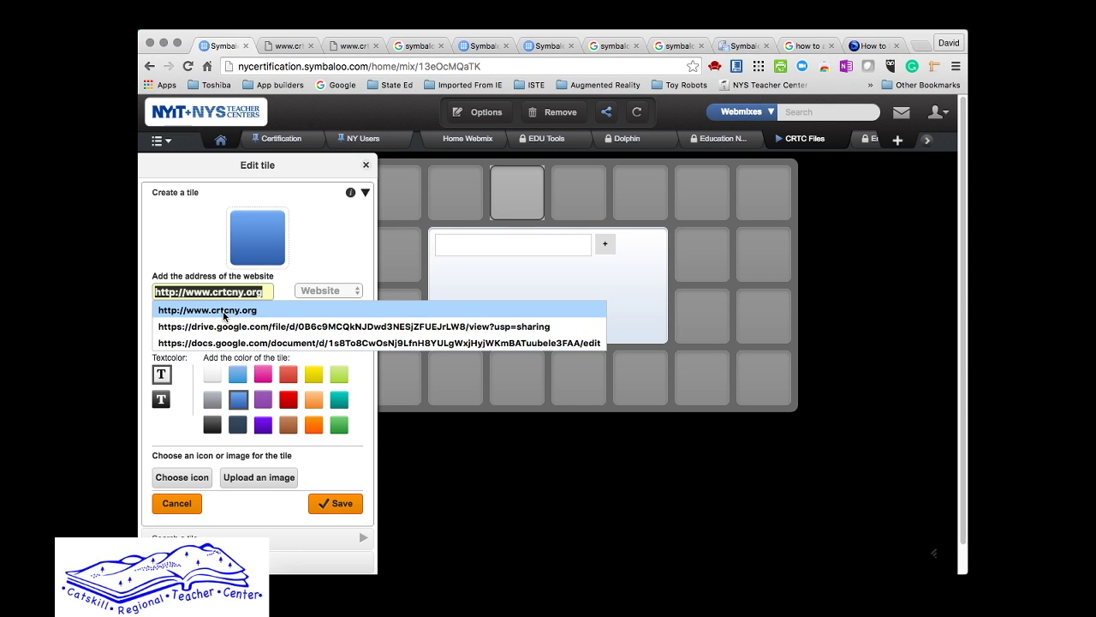
left_click(224, 312)
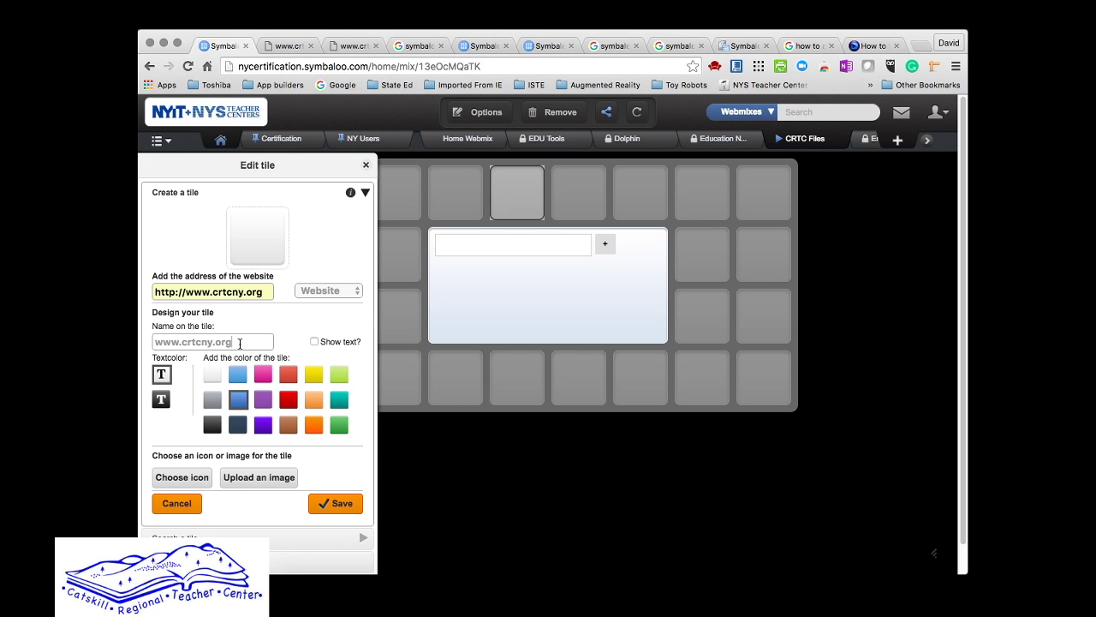
Step: Name the tile CRTC and make it purple with dark text
left_click_drag(227, 342, 150, 342)
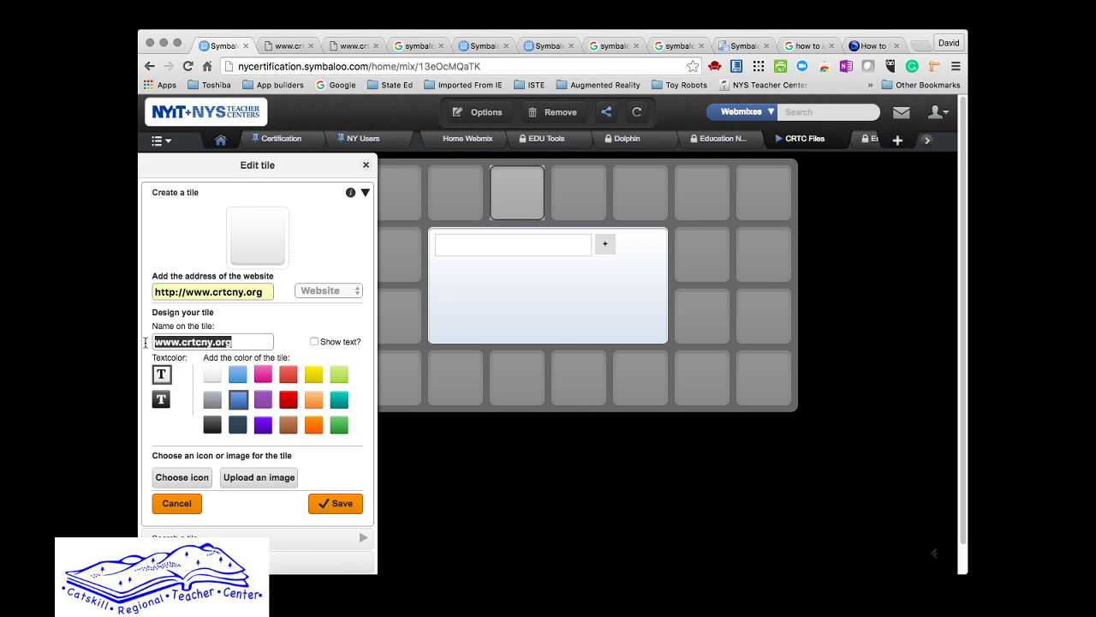
triple_click(147, 343)
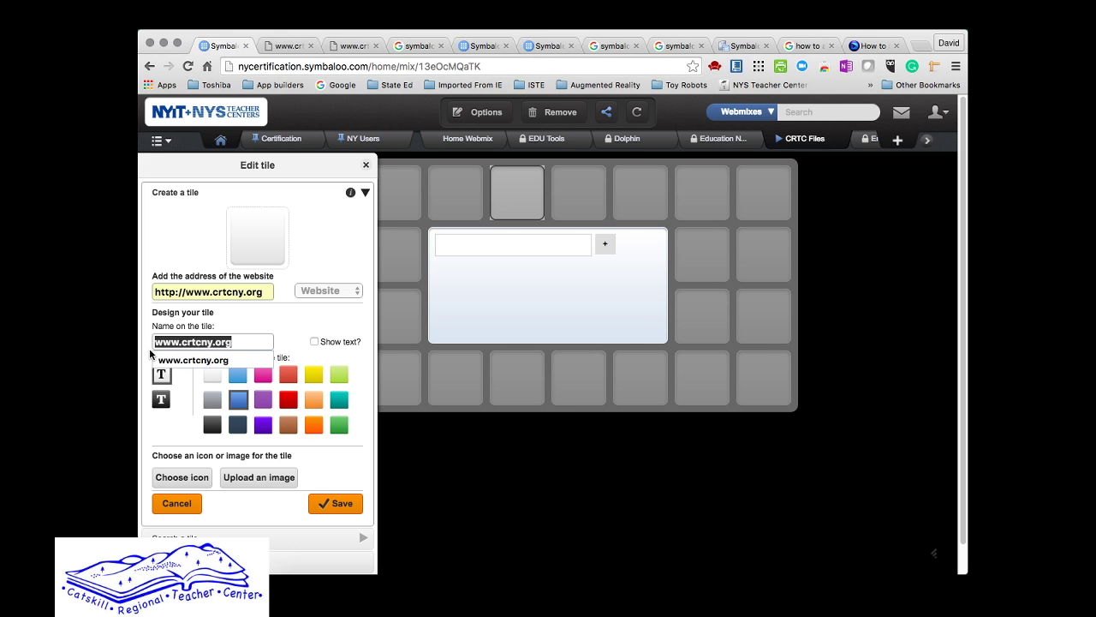
type("CRTC")
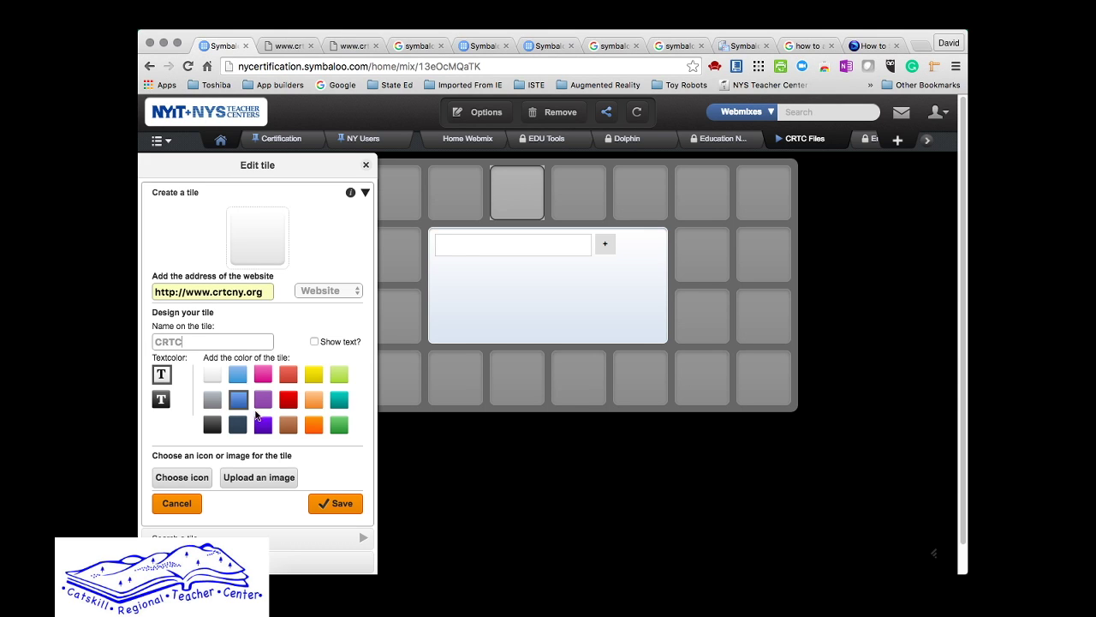
left_click(263, 426)
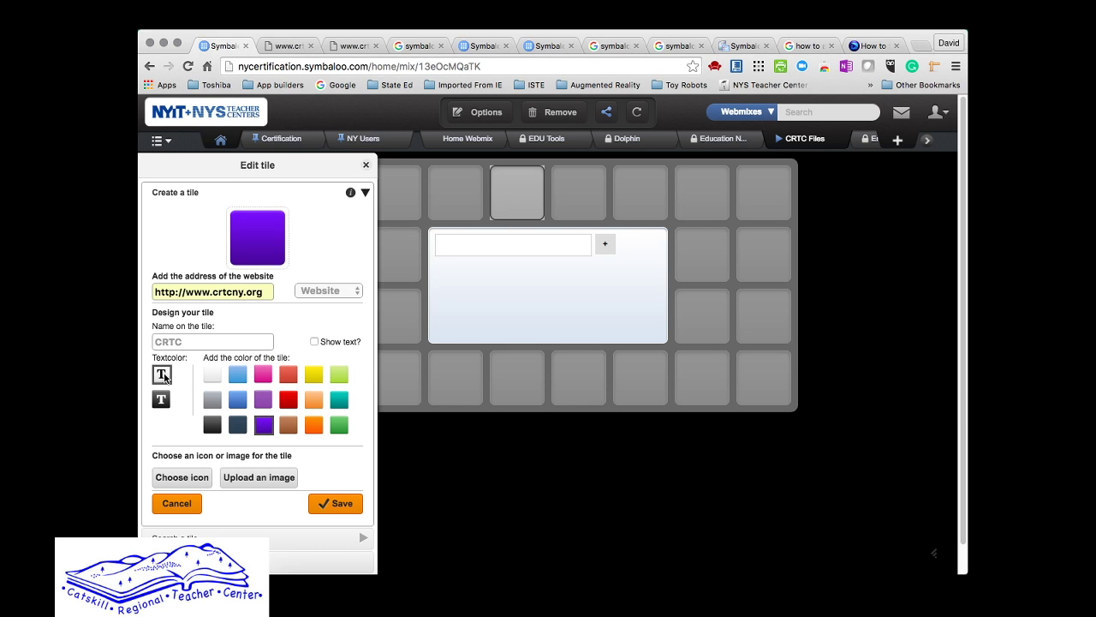
left_click(162, 402)
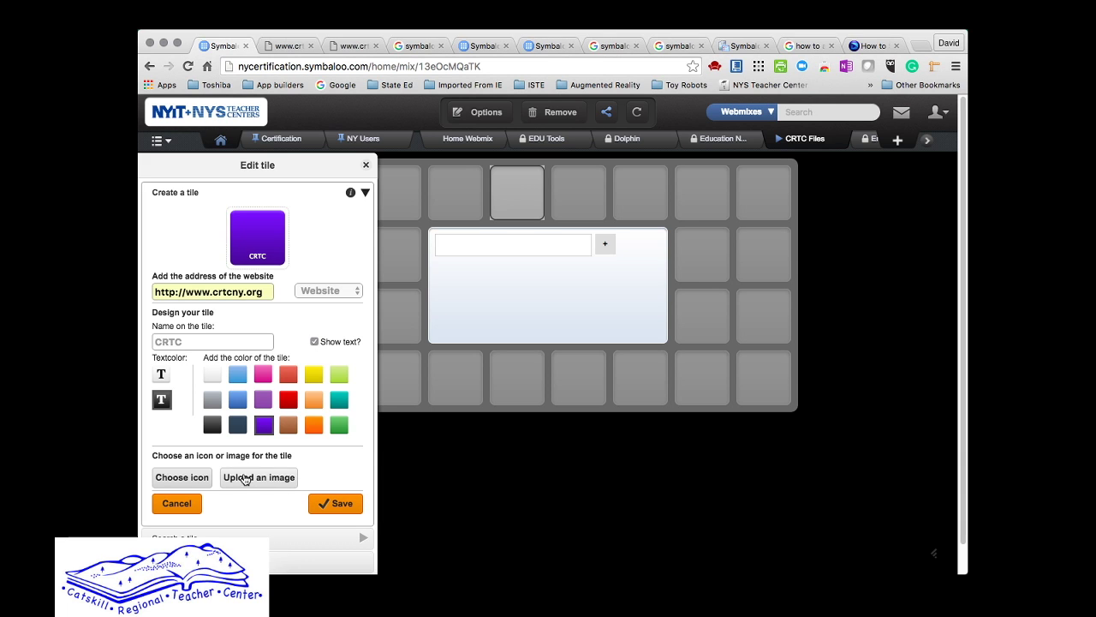
left_click(181, 480)
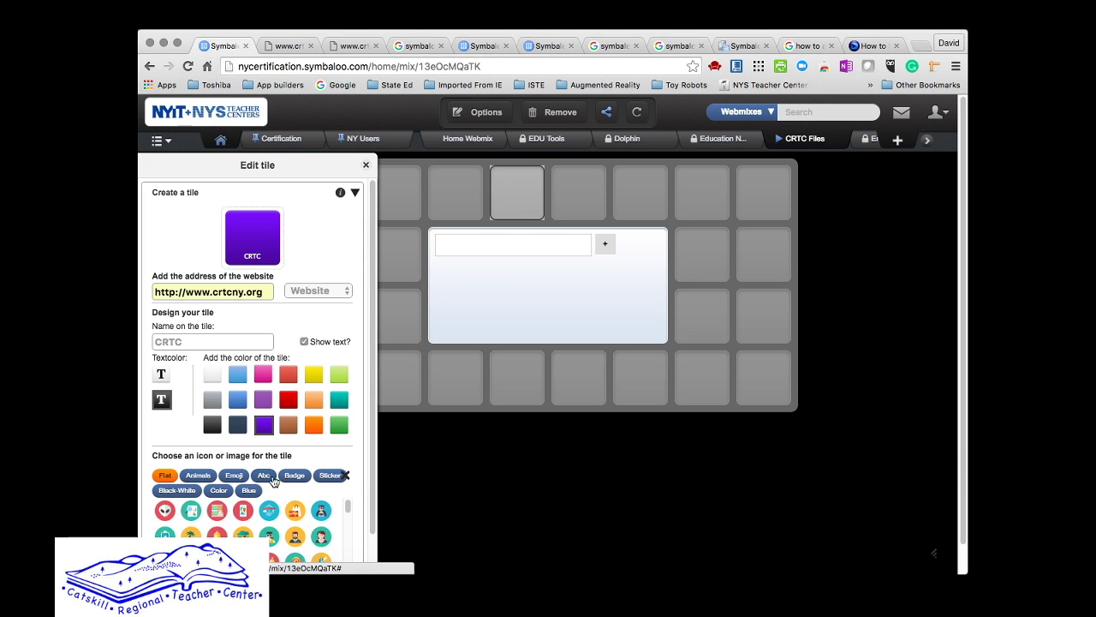
Step: Give the CRTC tile the computer monitor icon and save it to the grid
left_click_drag(349, 512, 352, 529)
left_click(323, 526)
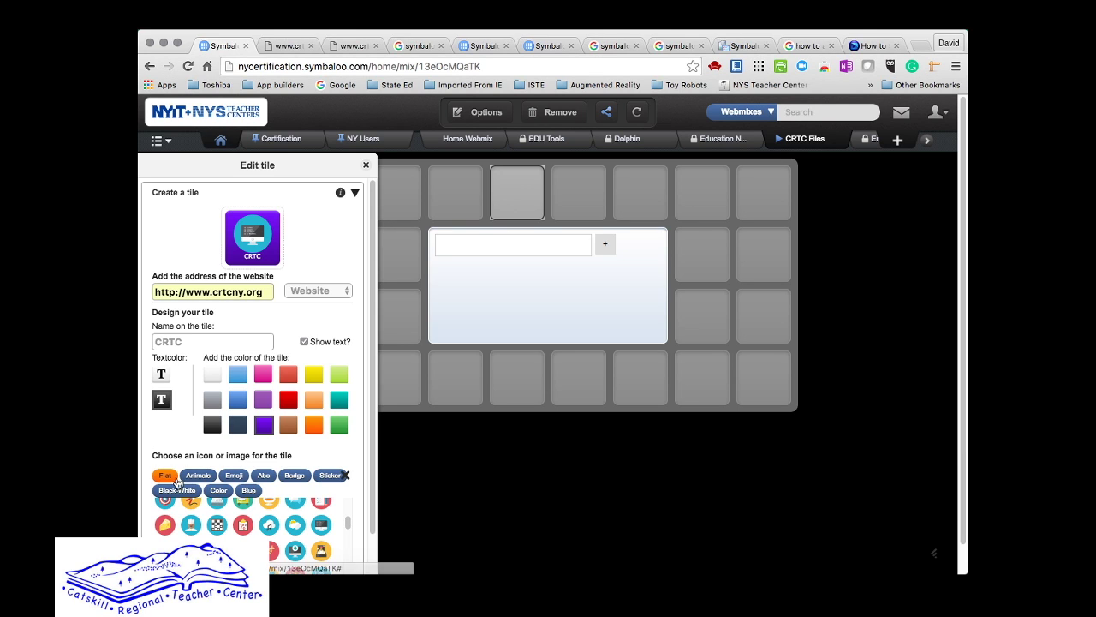
left_click_drag(347, 534, 347, 539)
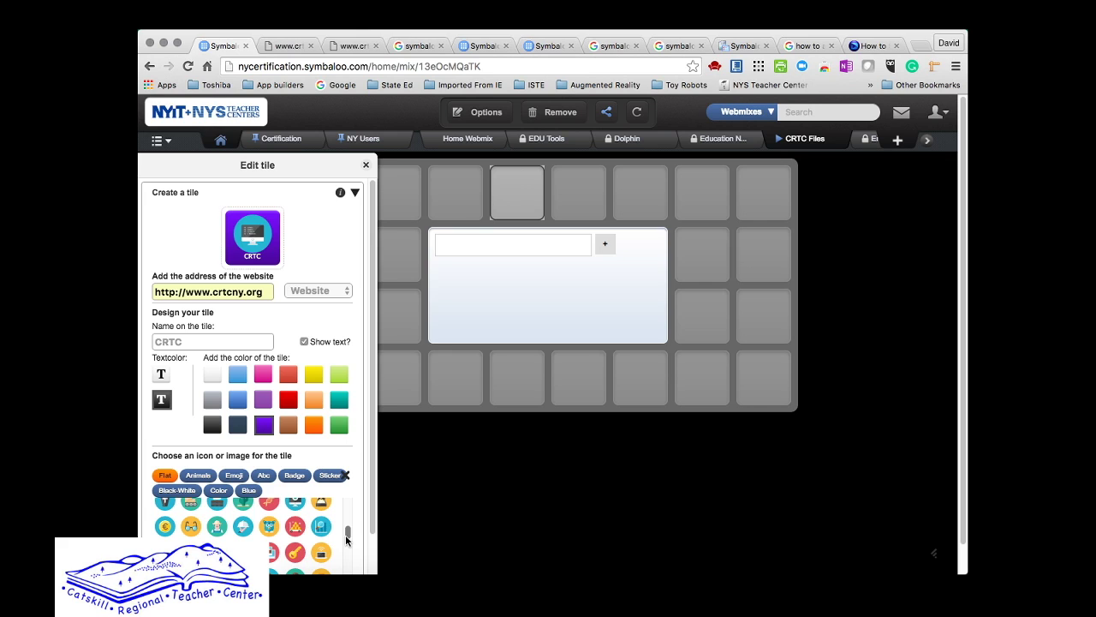
left_click_drag(347, 540, 348, 549)
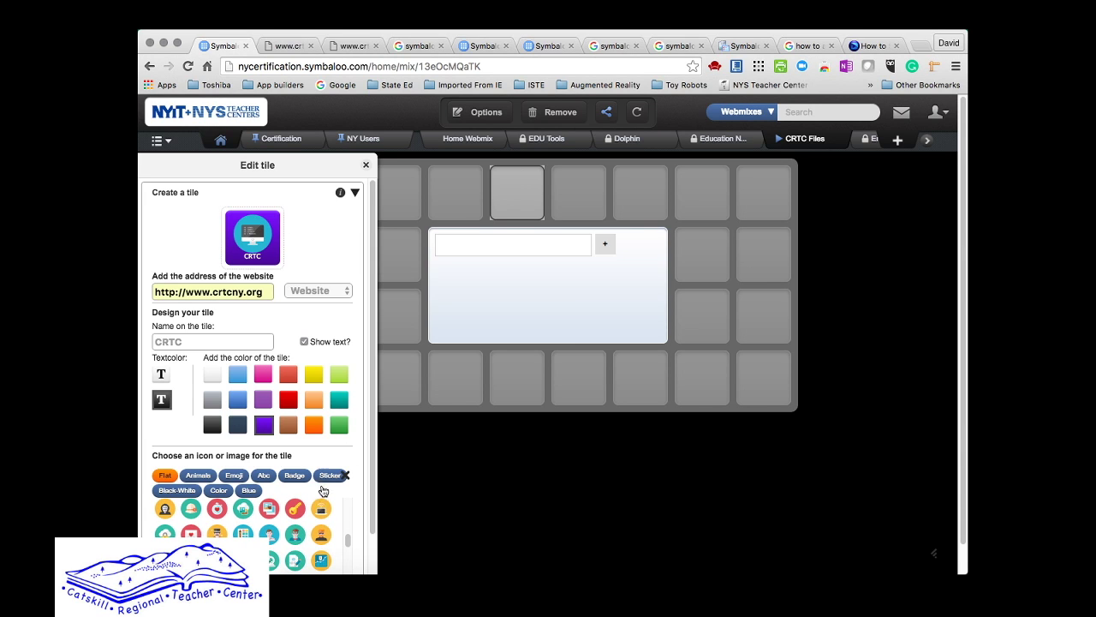
scroll(374, 564, "down", 1)
scroll(374, 564, "down", 2)
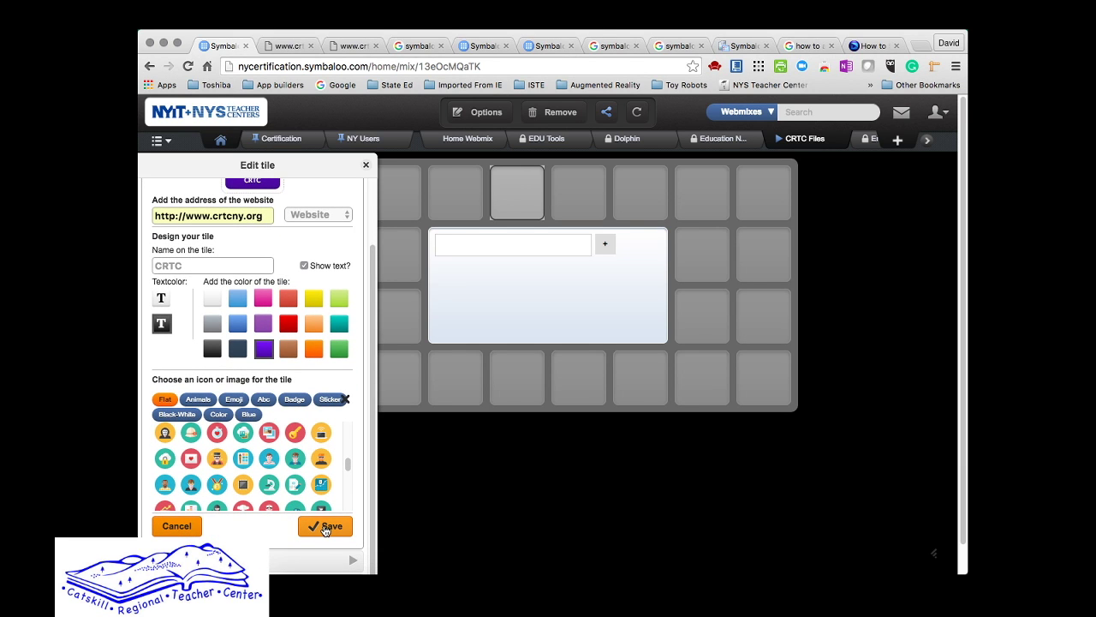
left_click(326, 528)
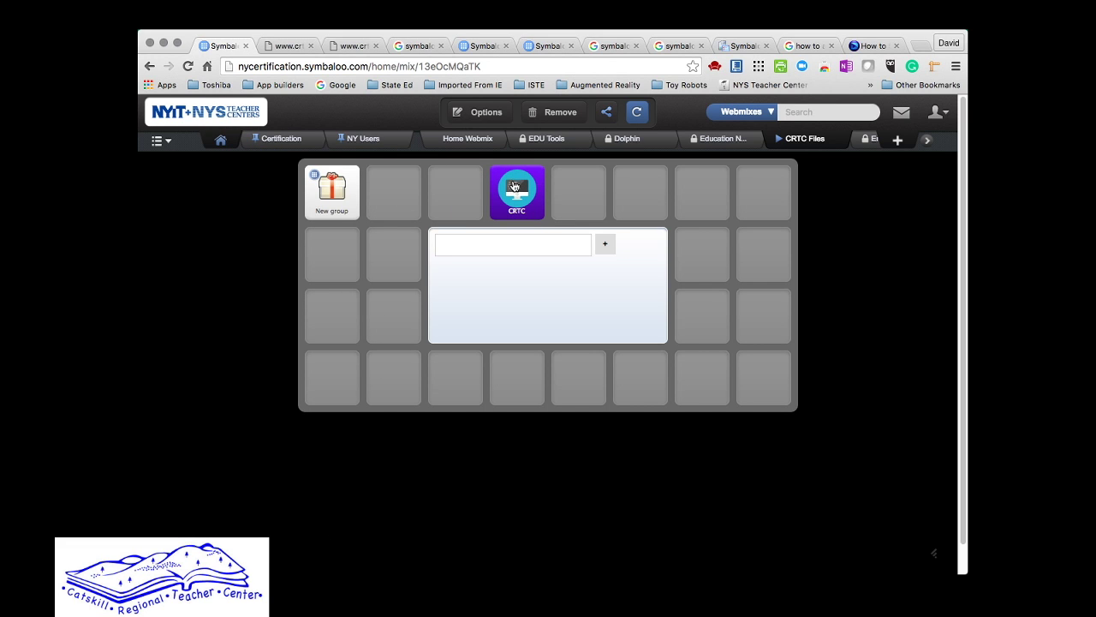
Step: Put the New group and CRTC tiles beside the search box, then edit CRTC Files settings
left_click_drag(513, 198, 535, 190)
left_click_drag(329, 204, 396, 267)
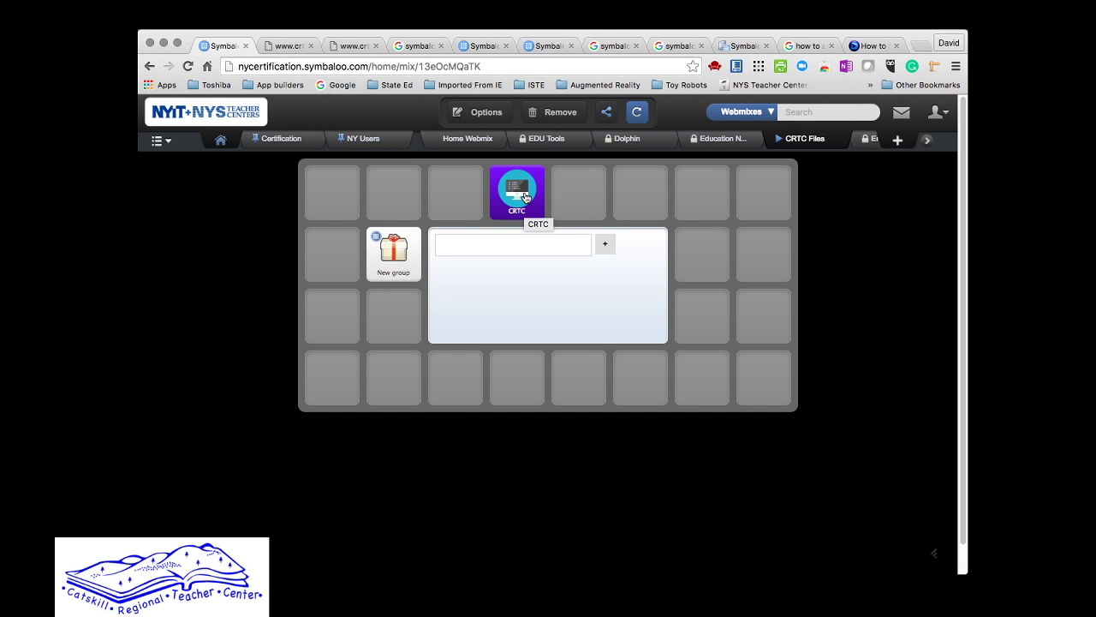
left_click_drag(525, 197, 704, 257)
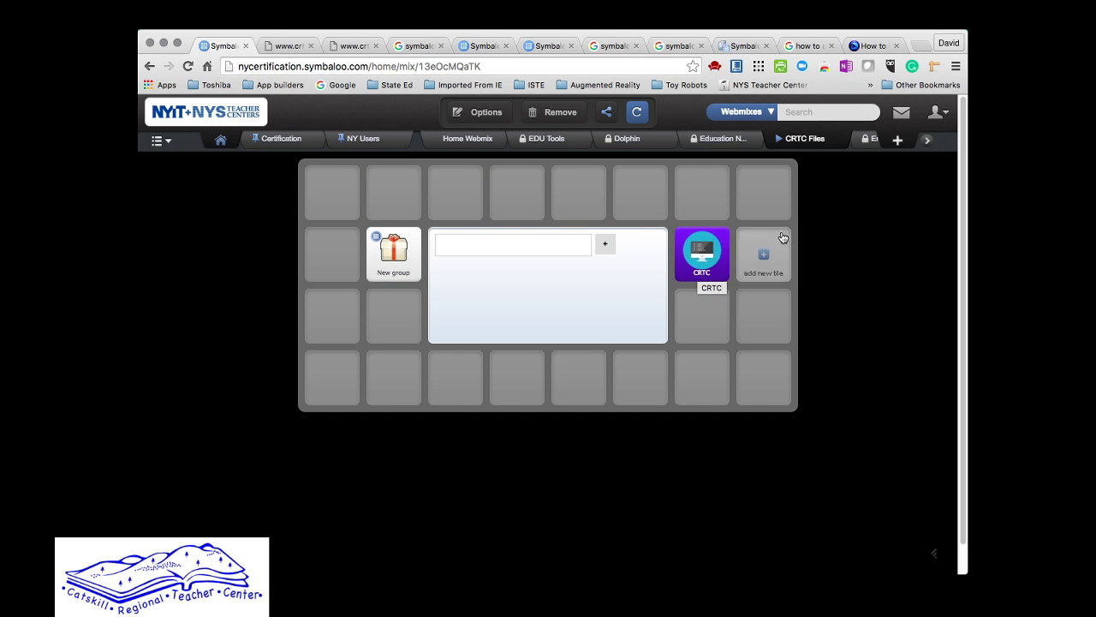
left_click(166, 148)
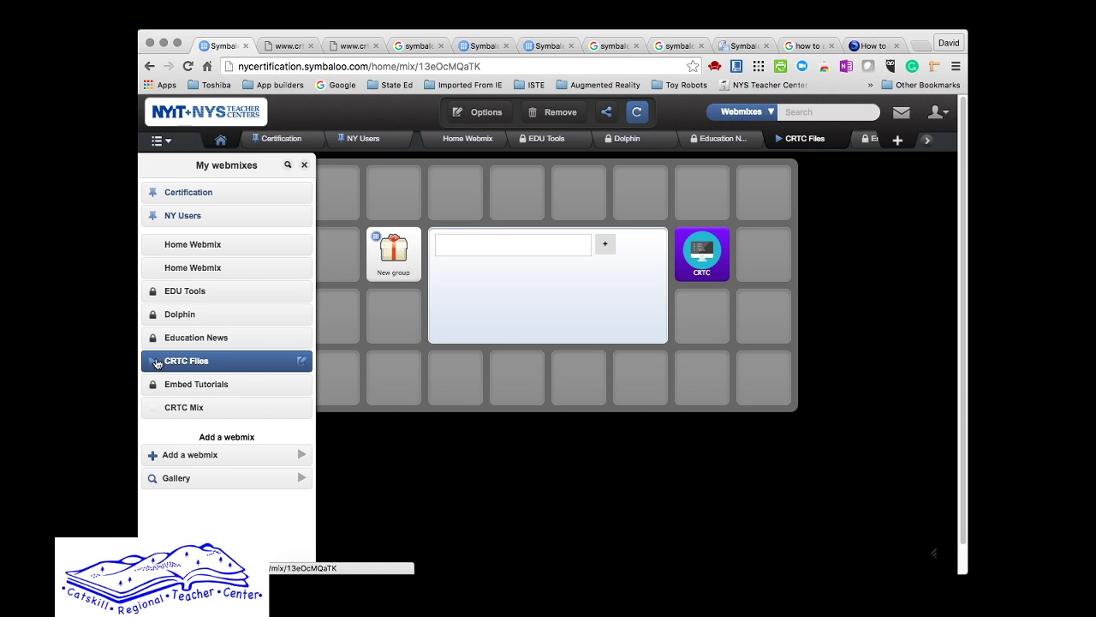
left_click(303, 362)
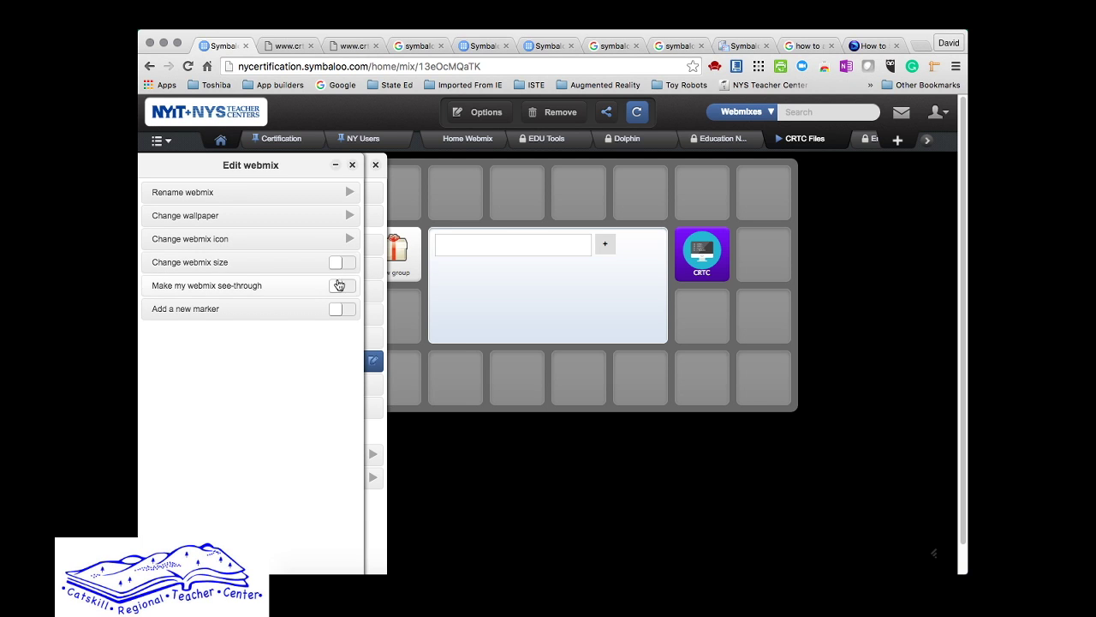
Step: Try the see-through and add-marker toggles, turning each back off
left_click(346, 290)
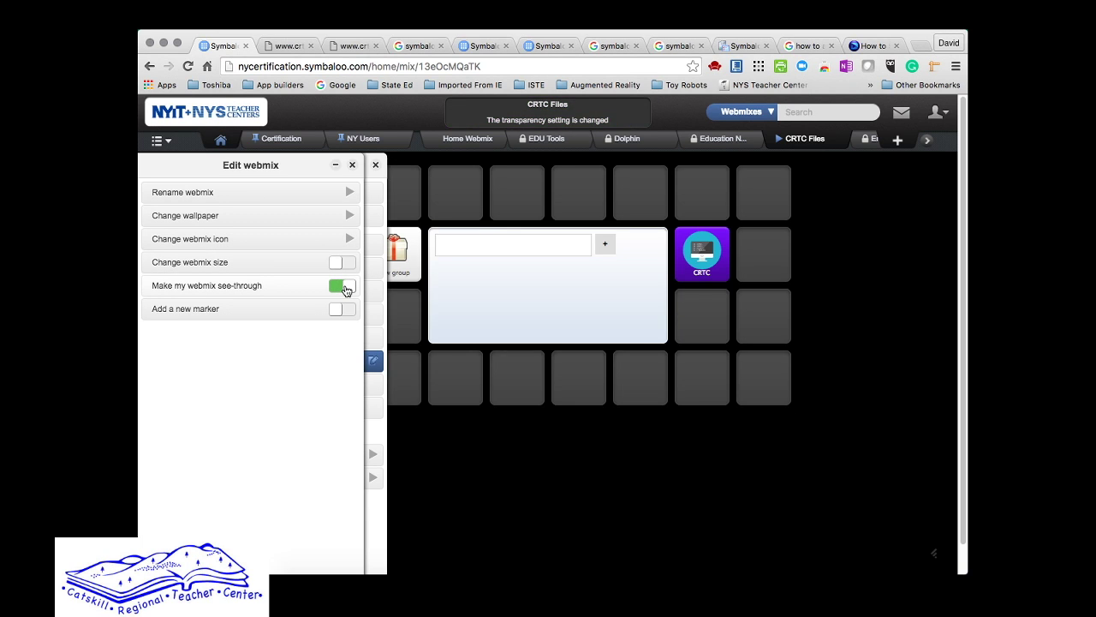
left_click(339, 289)
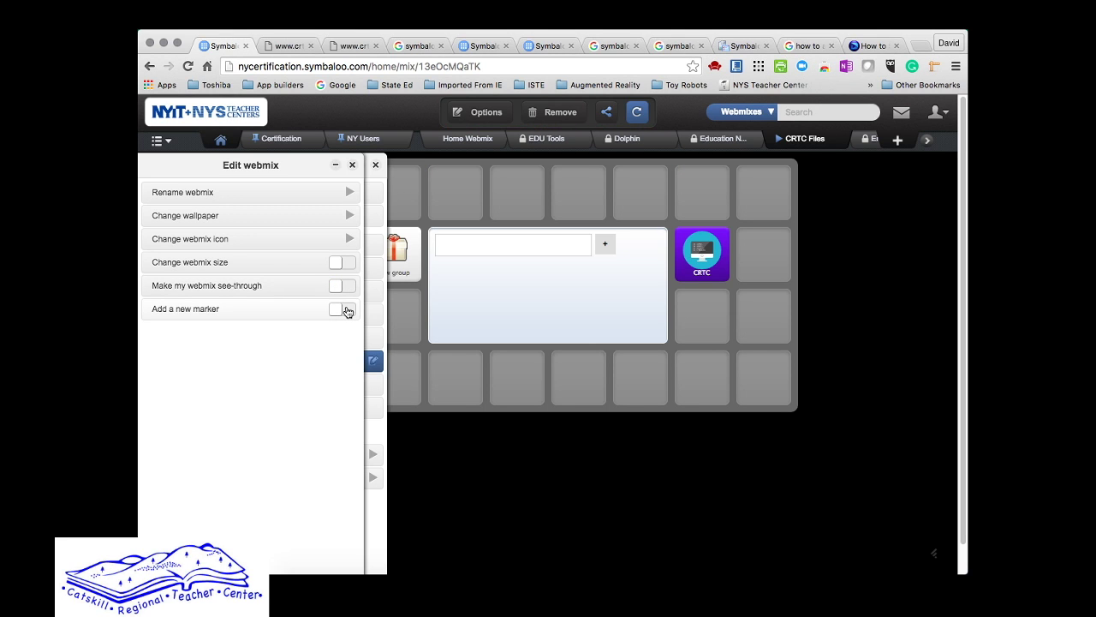
left_click(347, 312)
left_click(340, 312)
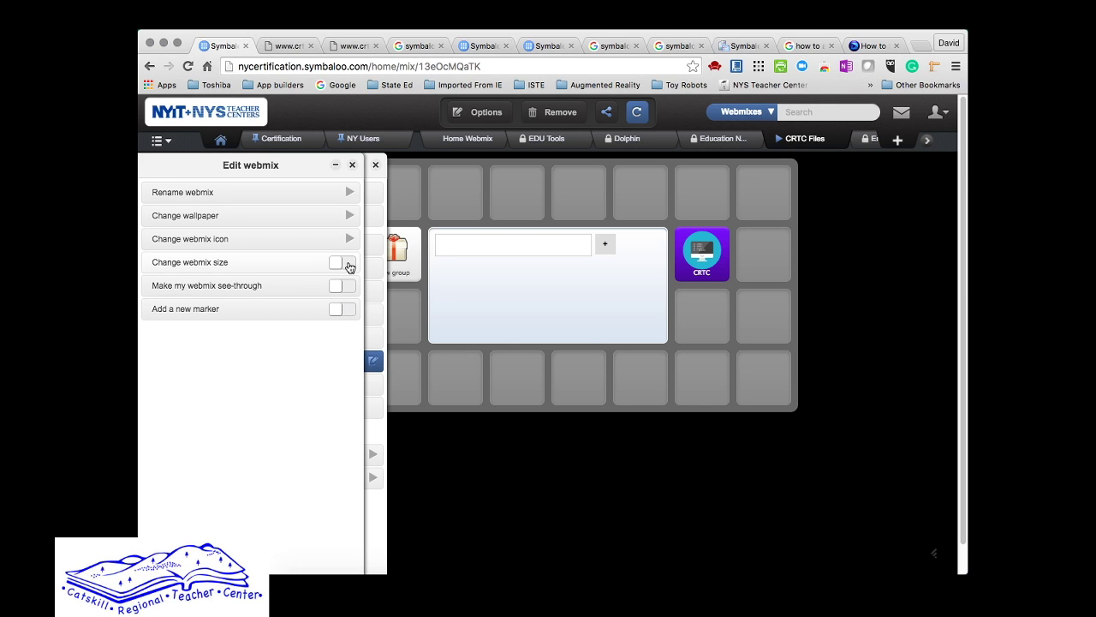
Step: Enable webmix resizing, remove the two rightmost columns, and close the settings
left_click(347, 263)
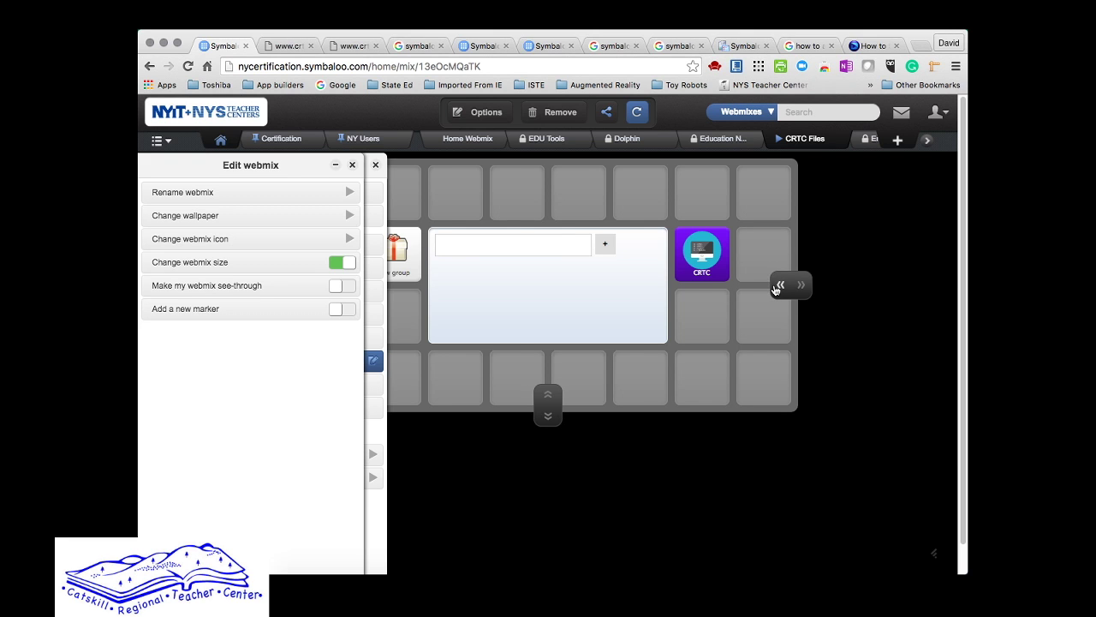
left_click(778, 286)
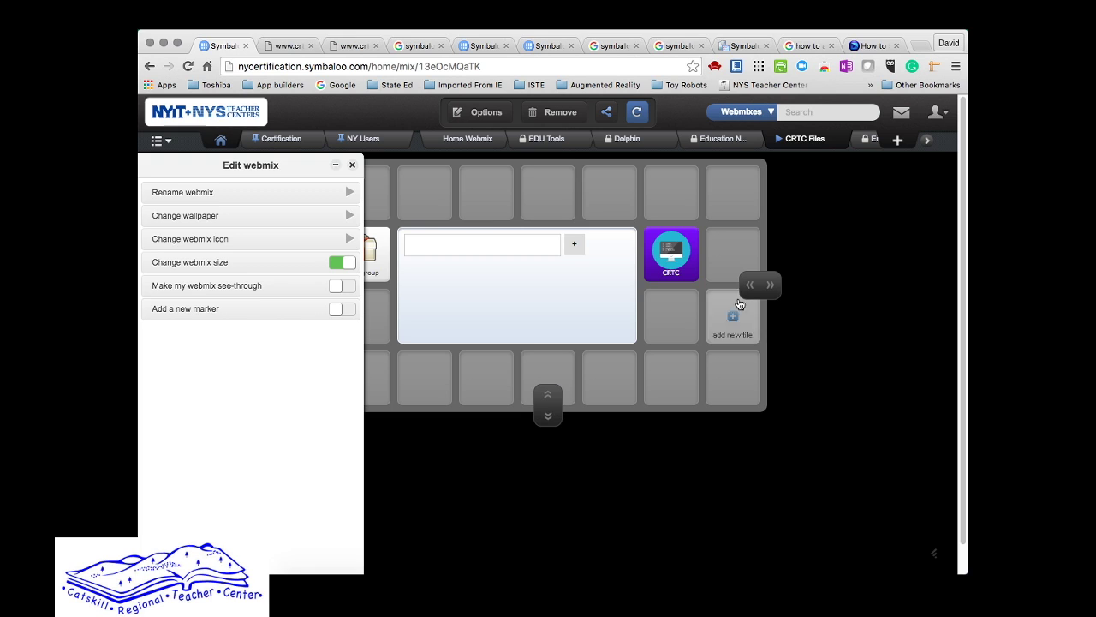
left_click(747, 286)
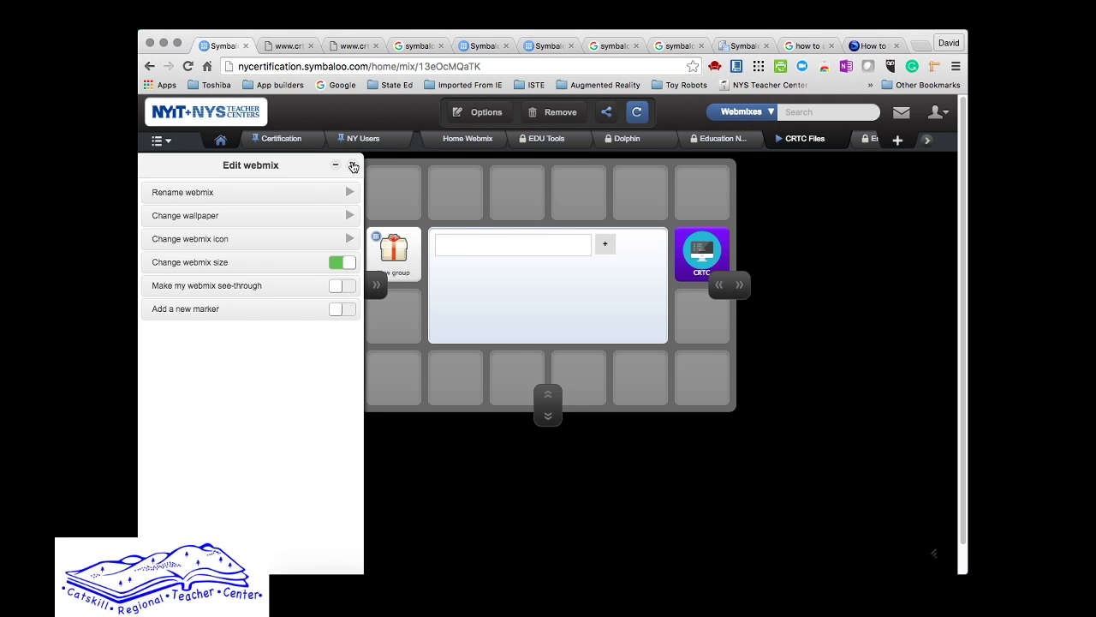
left_click(352, 165)
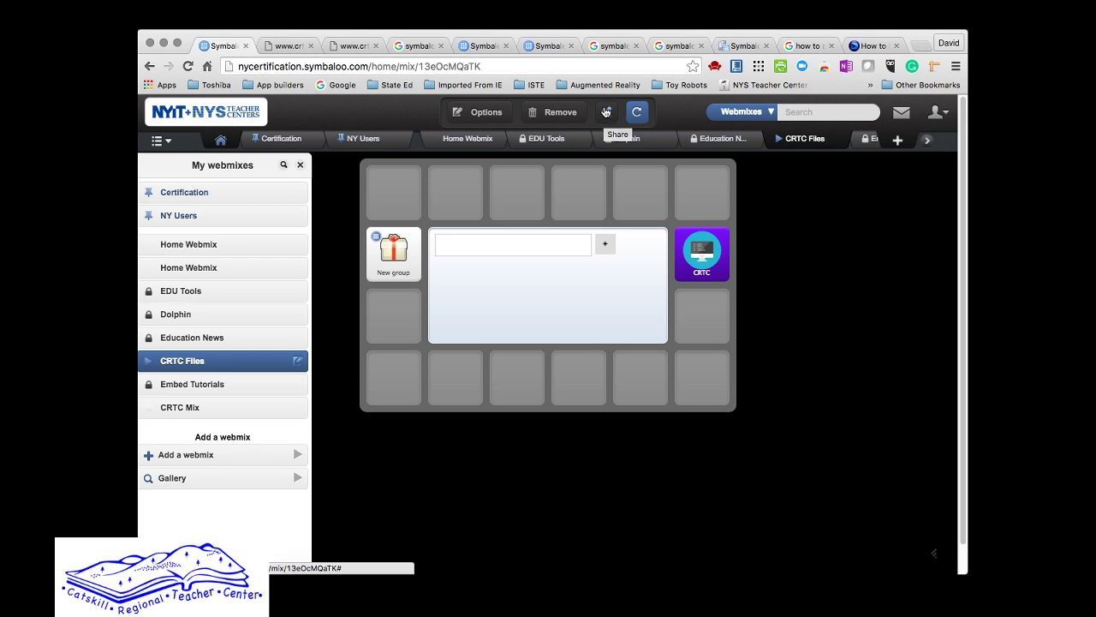
Step: Open the Share Webmix details and show the 740px × 420px iframe embed code
left_click(606, 111)
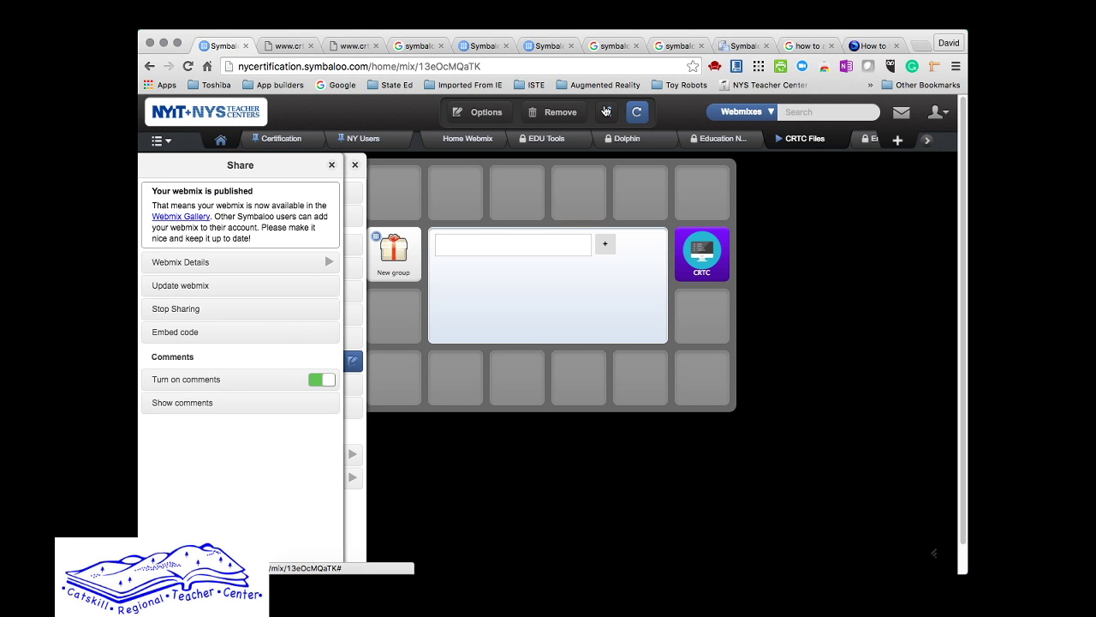
left_click(250, 263)
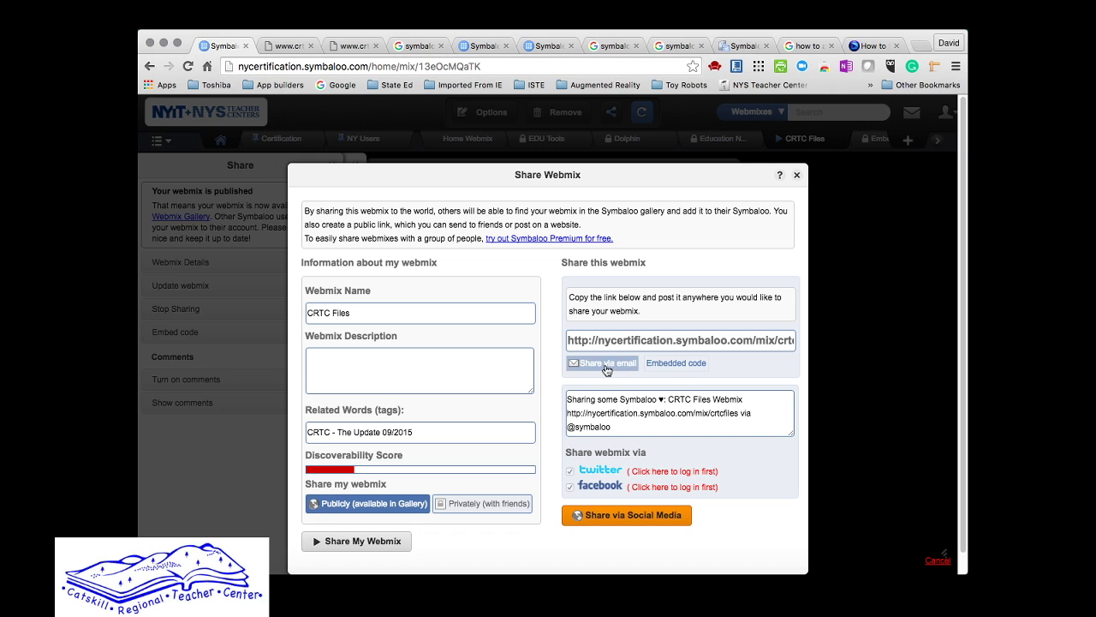
left_click(673, 363)
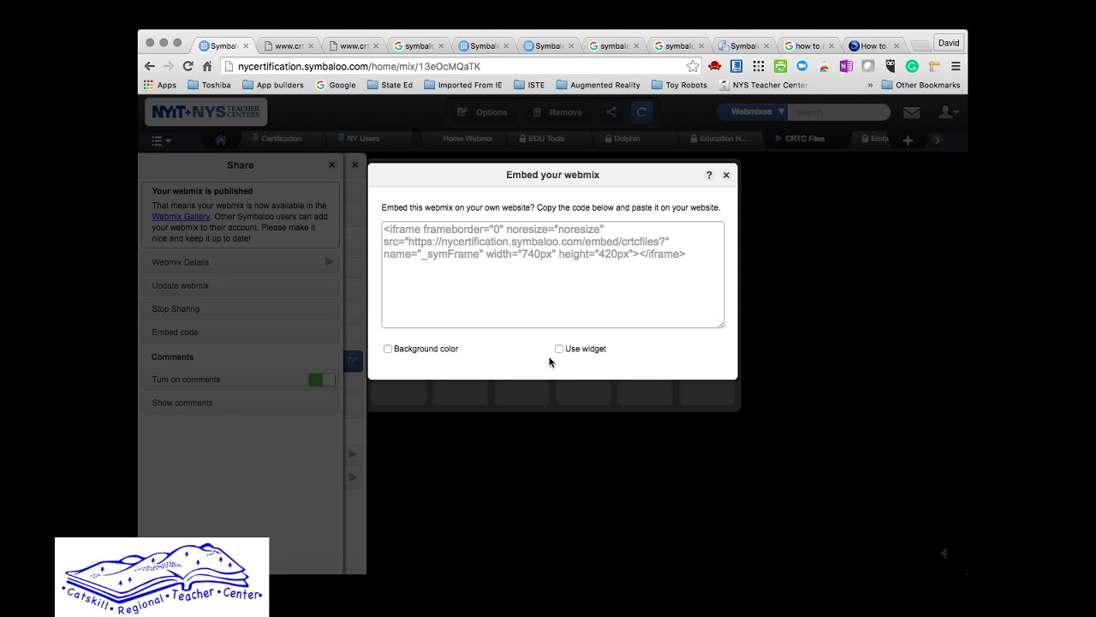
Step: Try the embed code's Background color and Use widget options, turning each back off
left_click(387, 348)
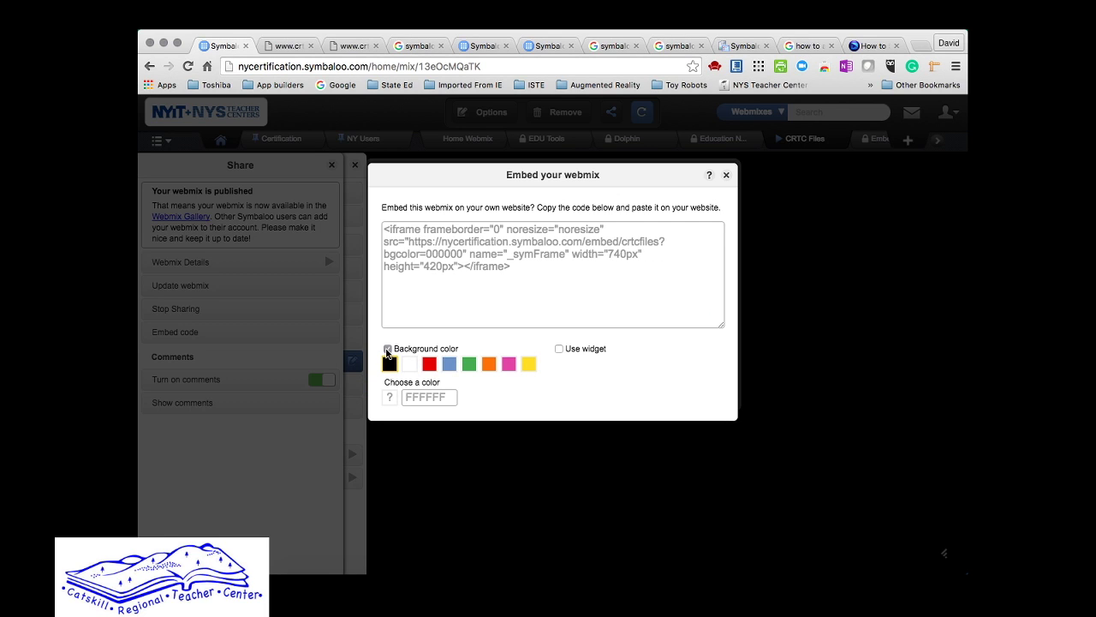
left_click(387, 349)
left_click(558, 349)
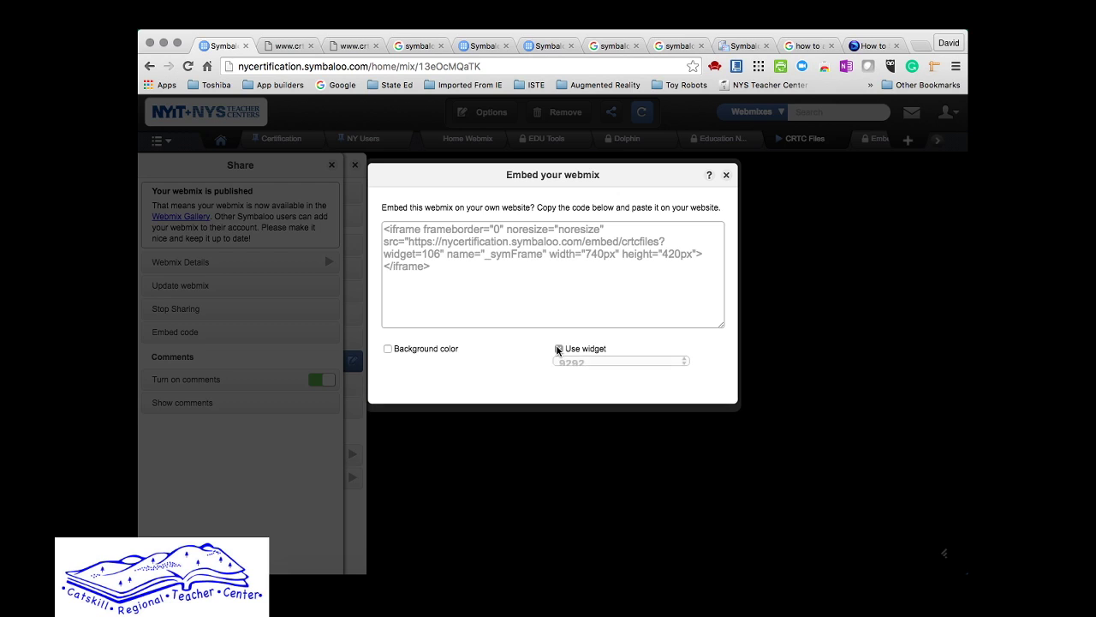
left_click(558, 348)
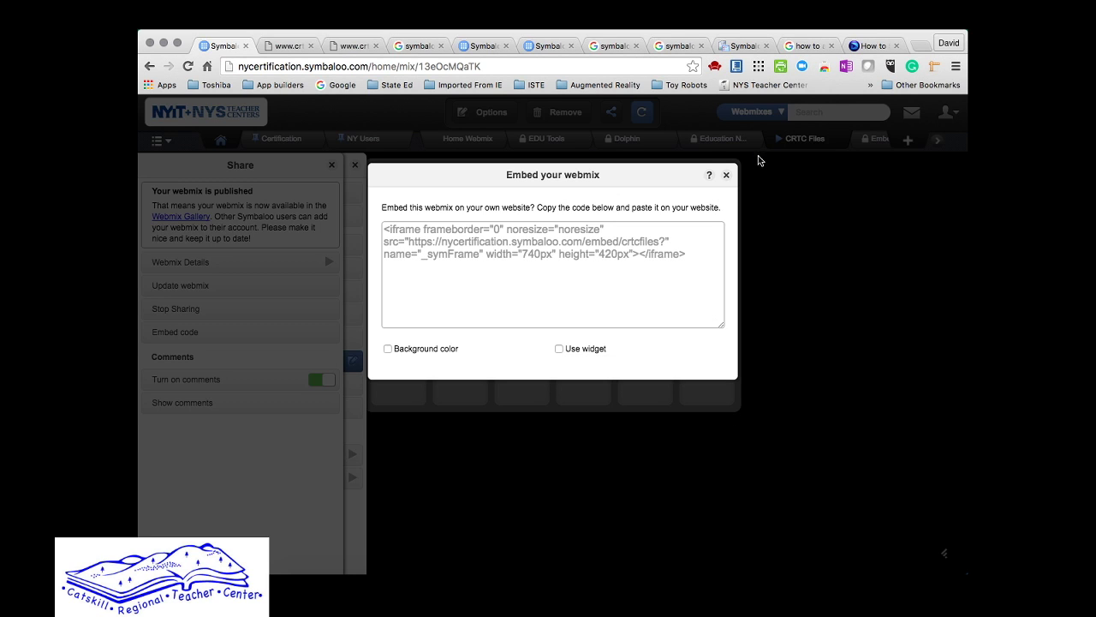
Step: Browse the widget categories without choosing one, leave widget off, and close the embed and share dialogs
left_click(559, 349)
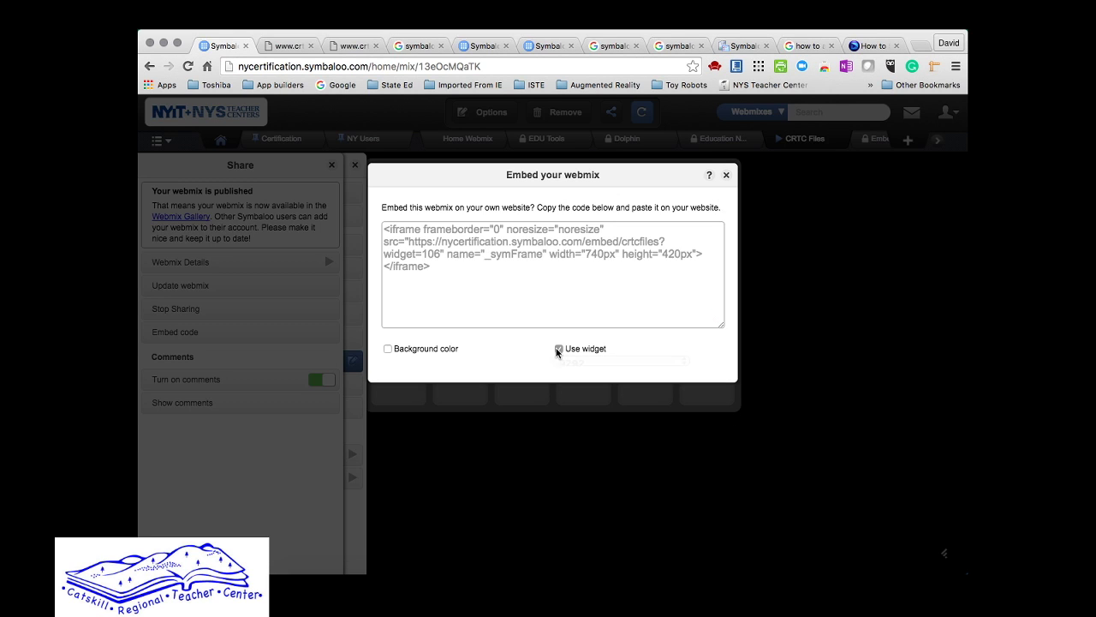
left_click(607, 365)
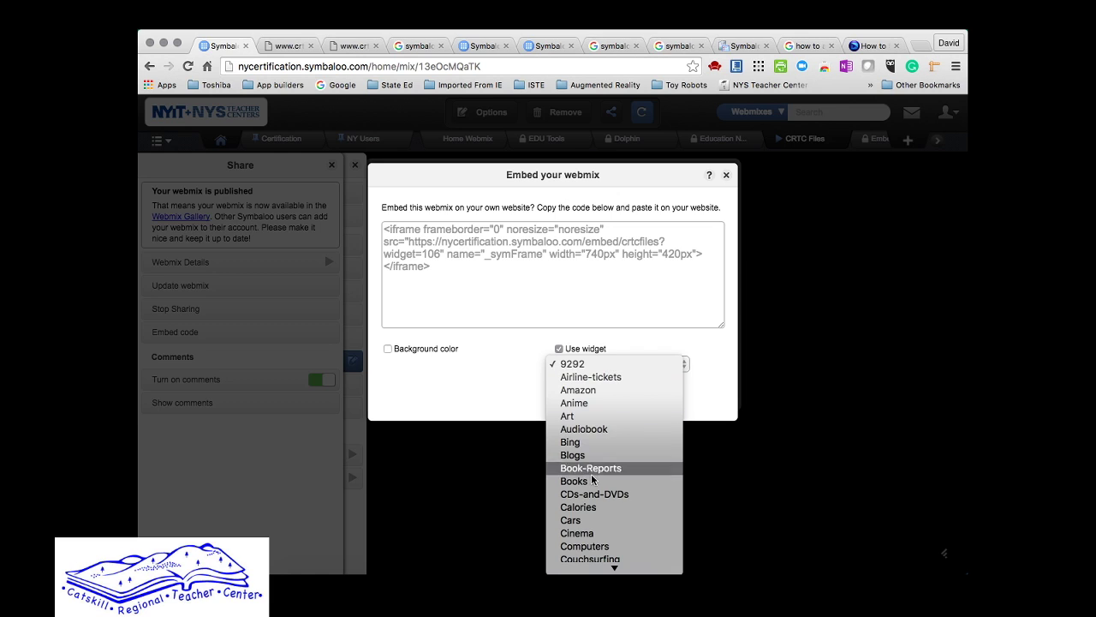
mouse_move(602, 567)
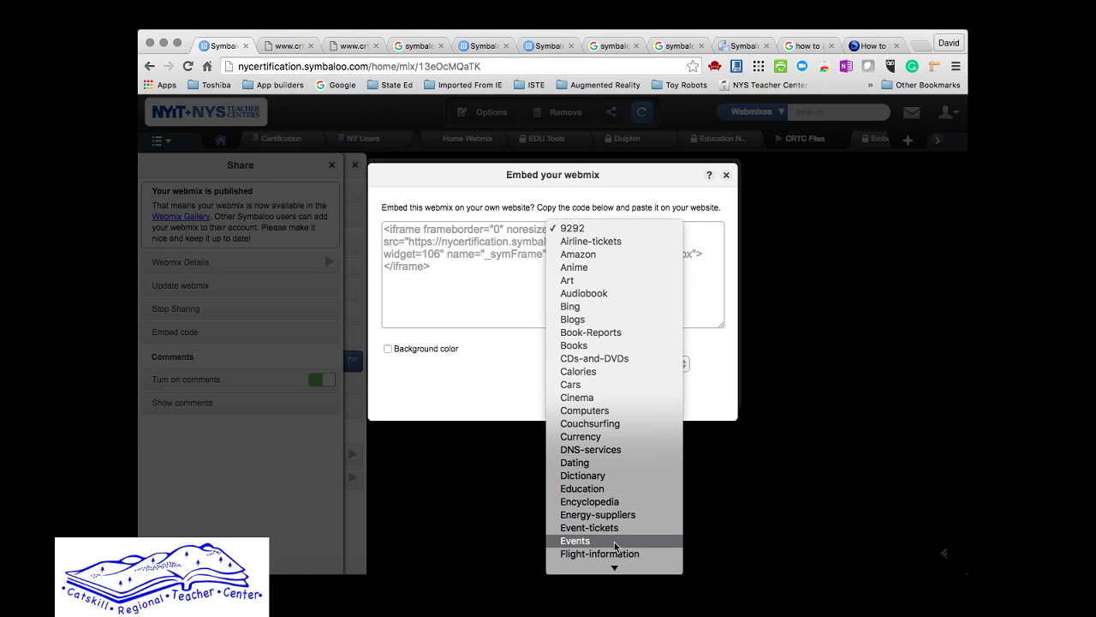
left_click(718, 326)
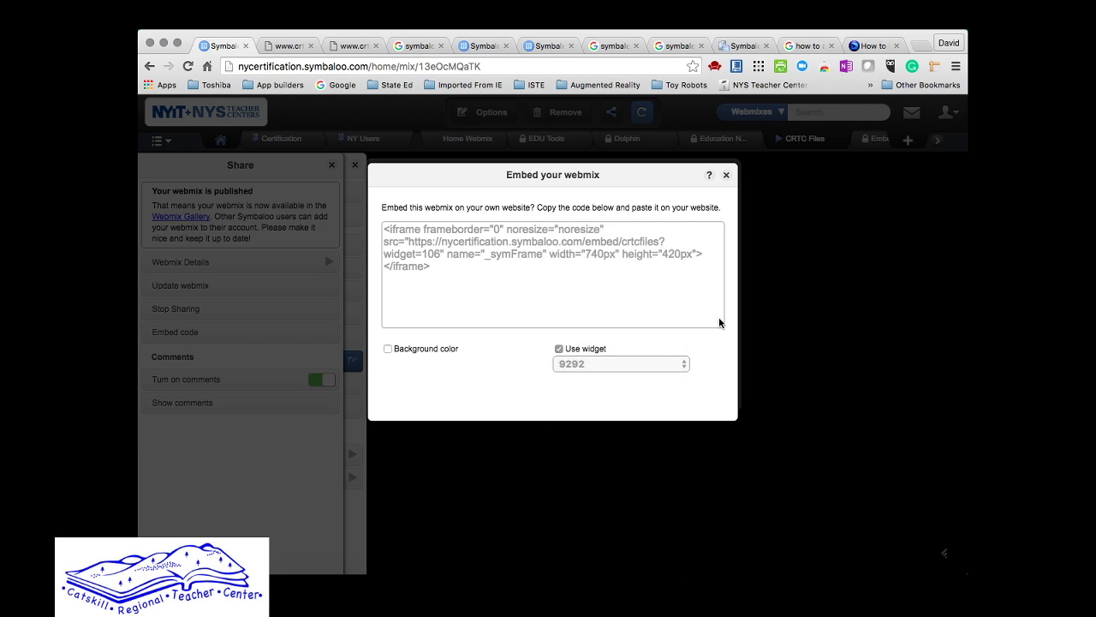
left_click(558, 348)
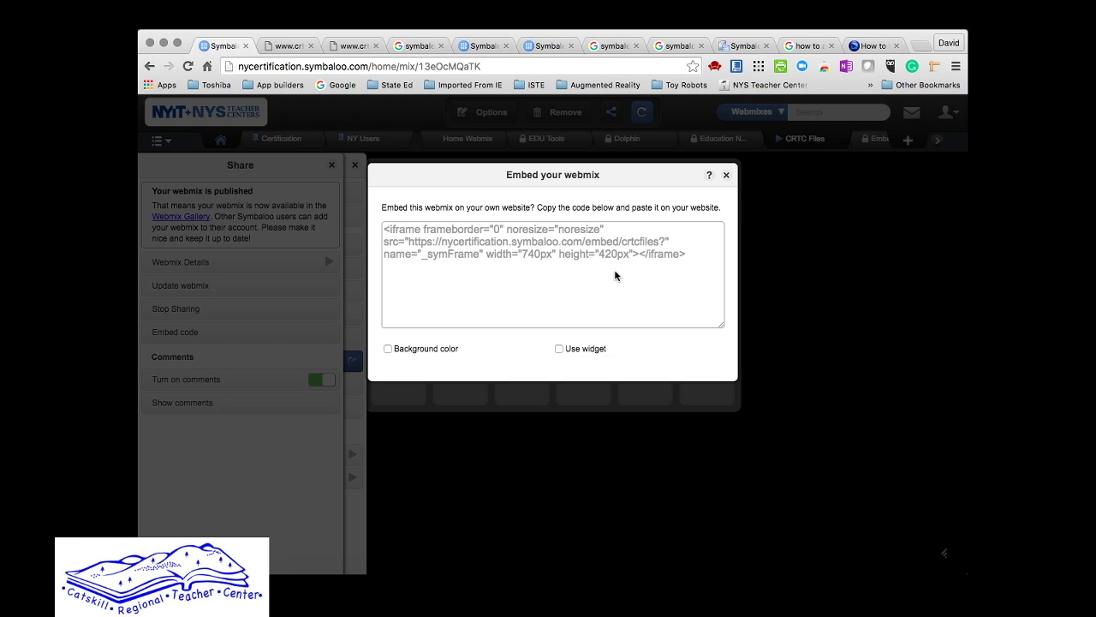
left_click(726, 175)
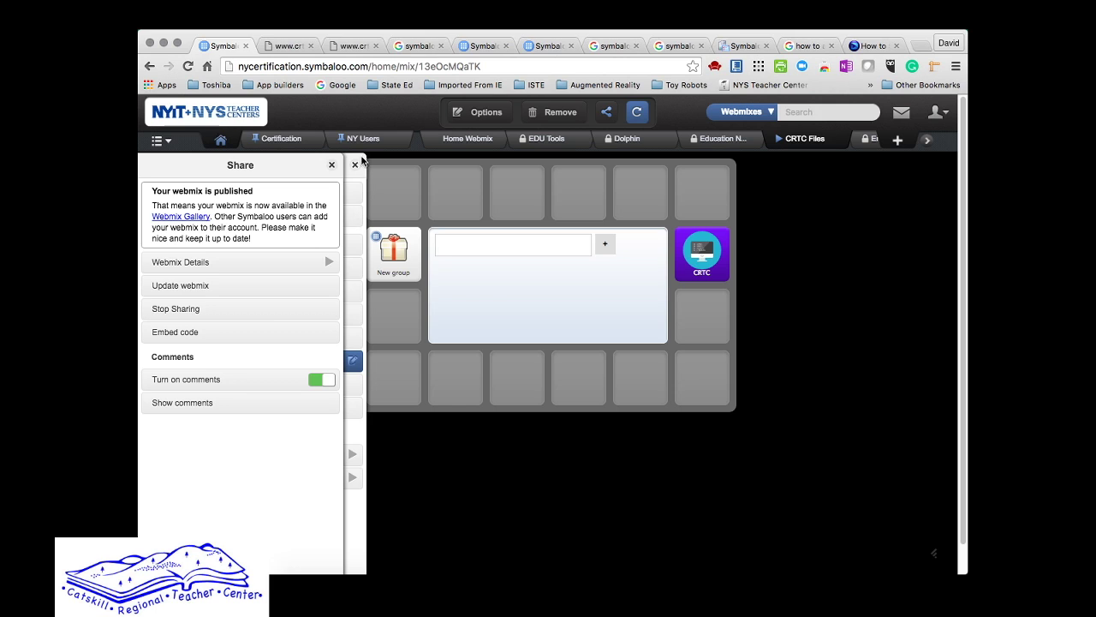
left_click(331, 166)
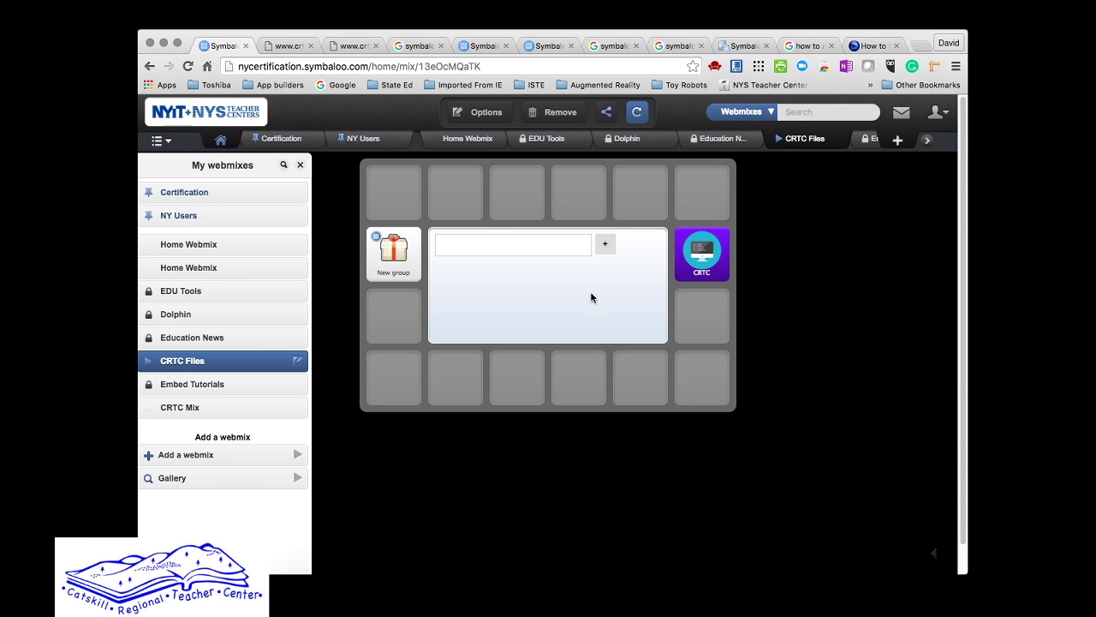
Step: Open the account menu from the user icon above the CRTC Files webmix
left_click(938, 112)
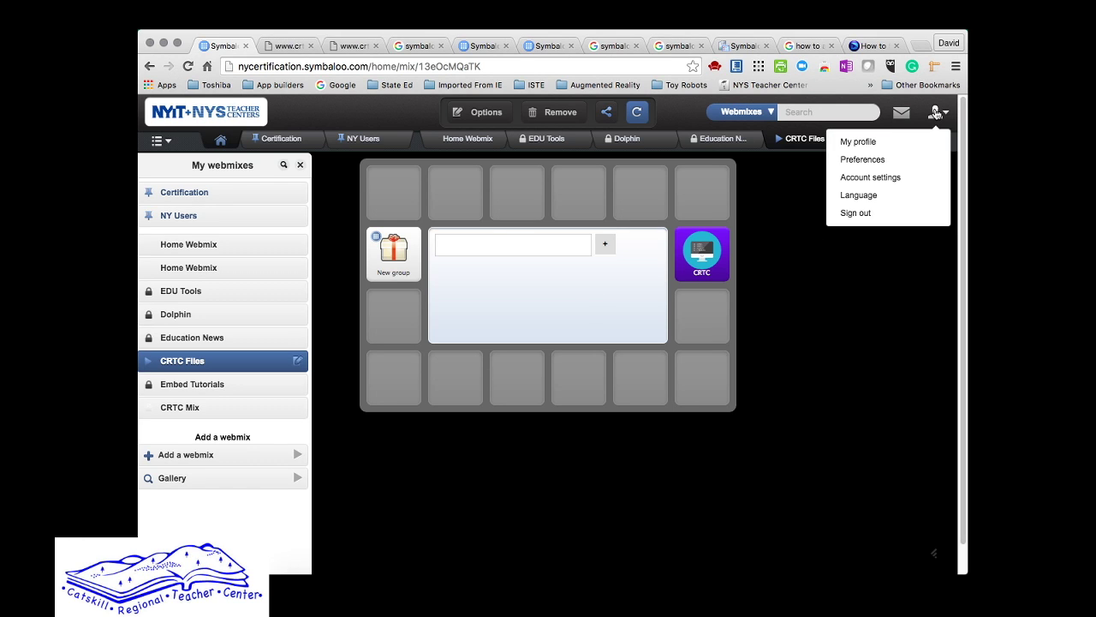
Step: In Preferences, set the center box to start with Google search and save the settings
left_click(875, 165)
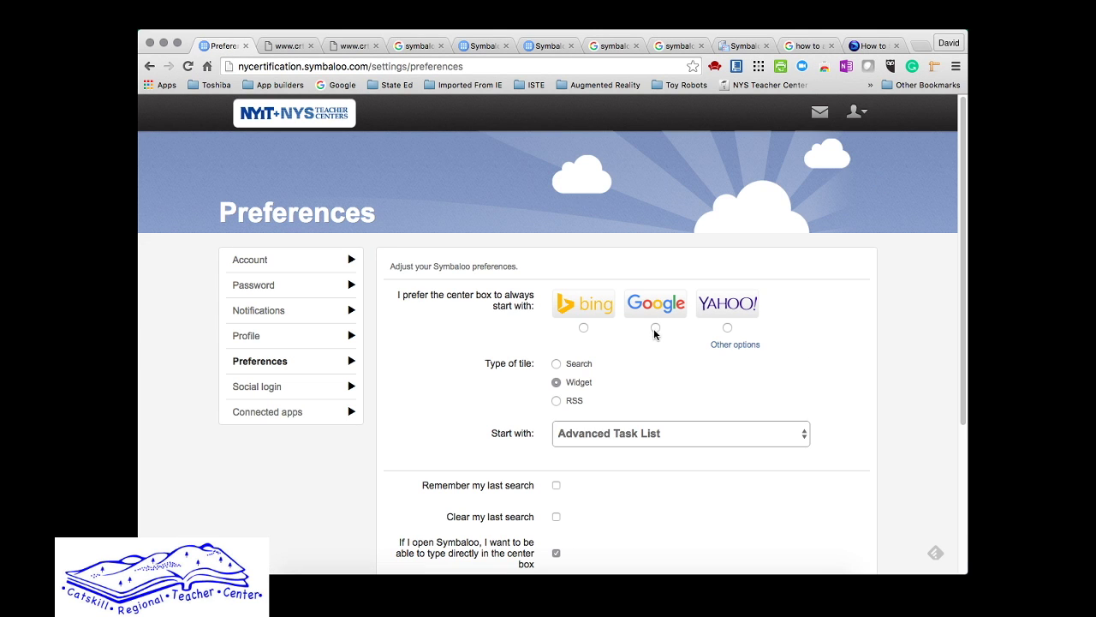
left_click(656, 328)
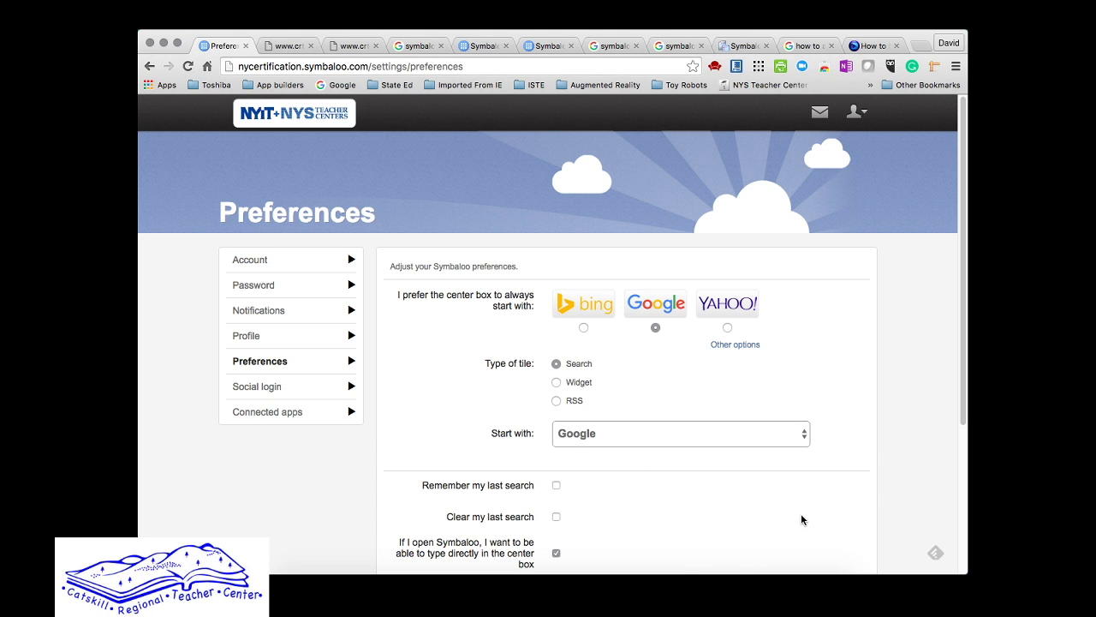
scroll(965, 512, "down", 5)
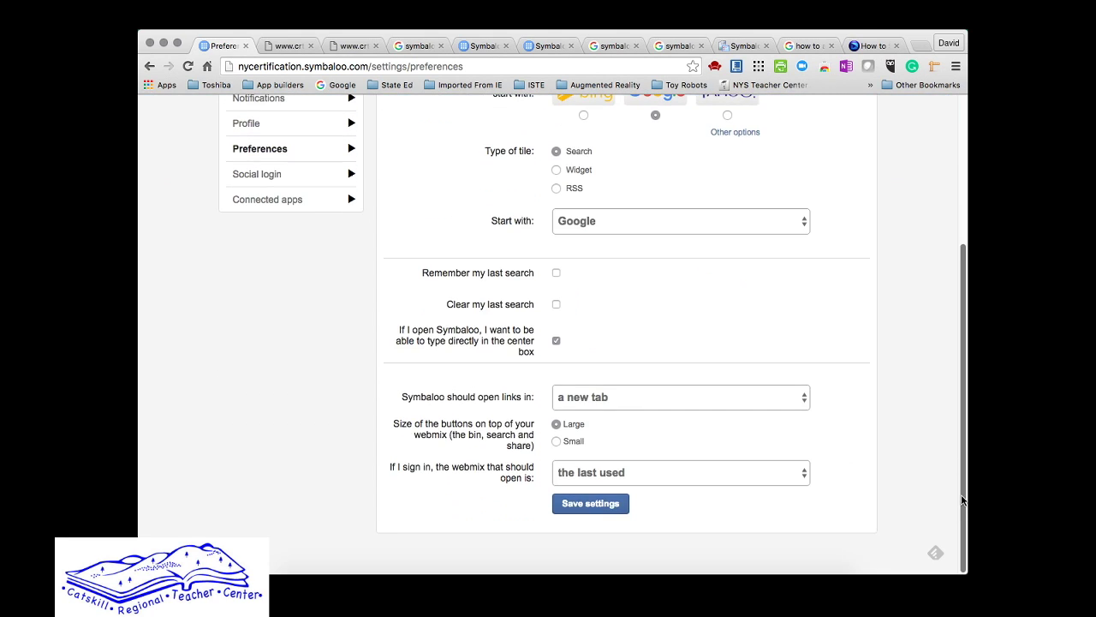
left_click(607, 504)
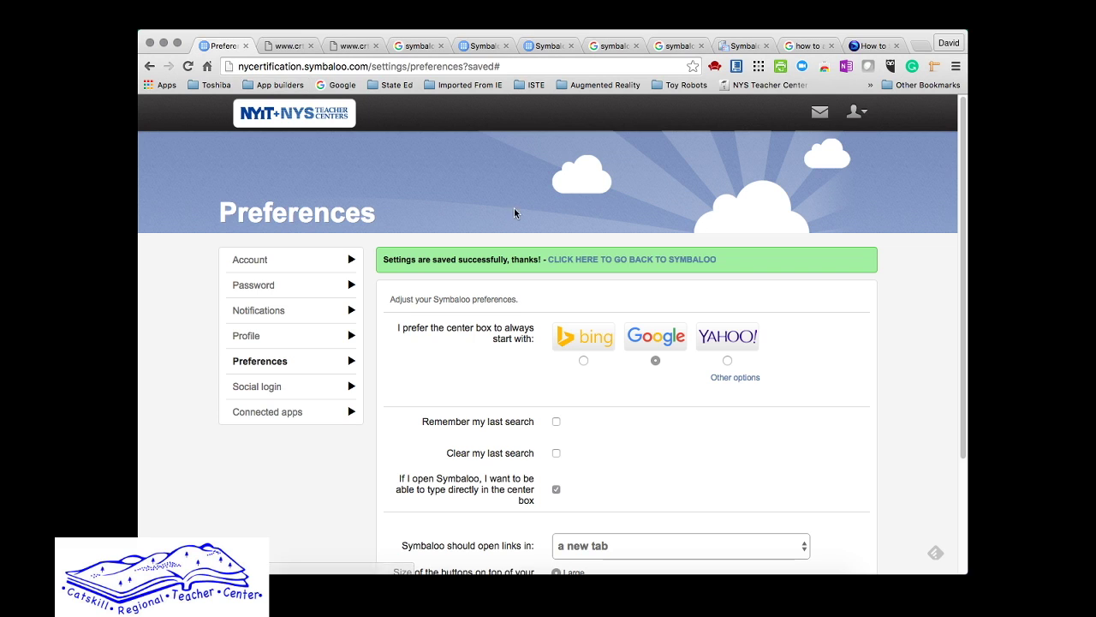
left_click(868, 115)
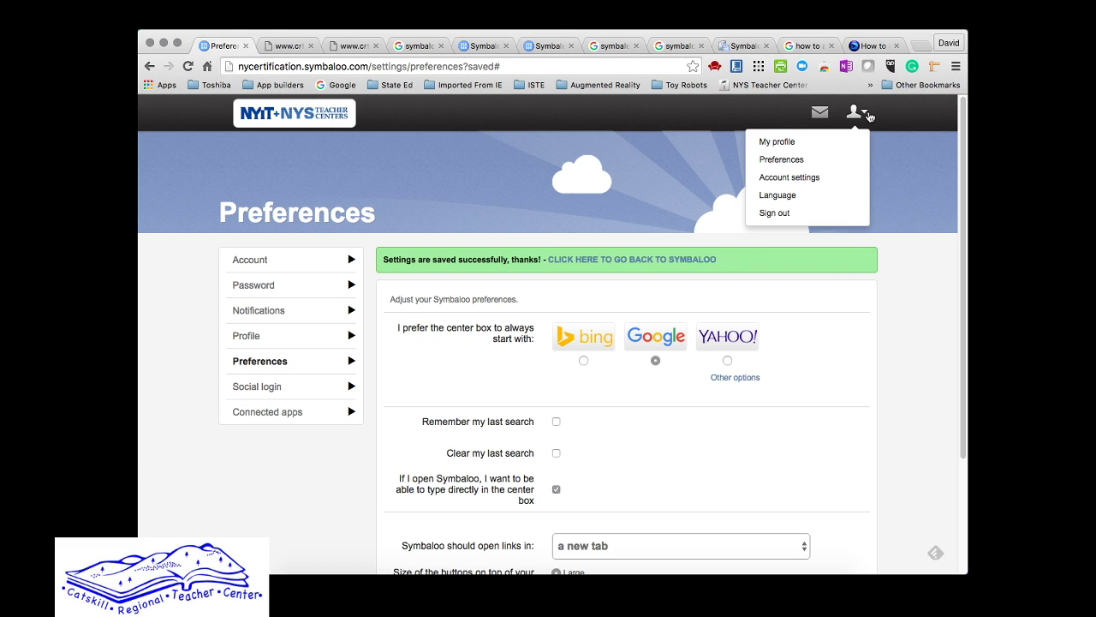
left_click(869, 116)
Step: Go back to the CRTC Files webmix home page via the NYIT-NYS logo
left_click(306, 118)
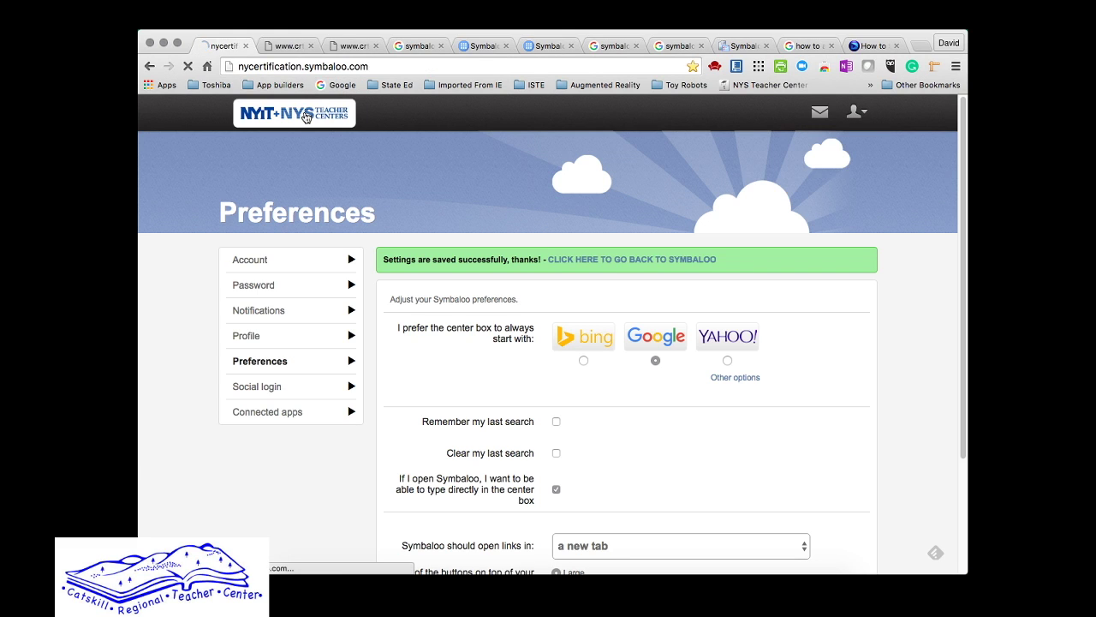